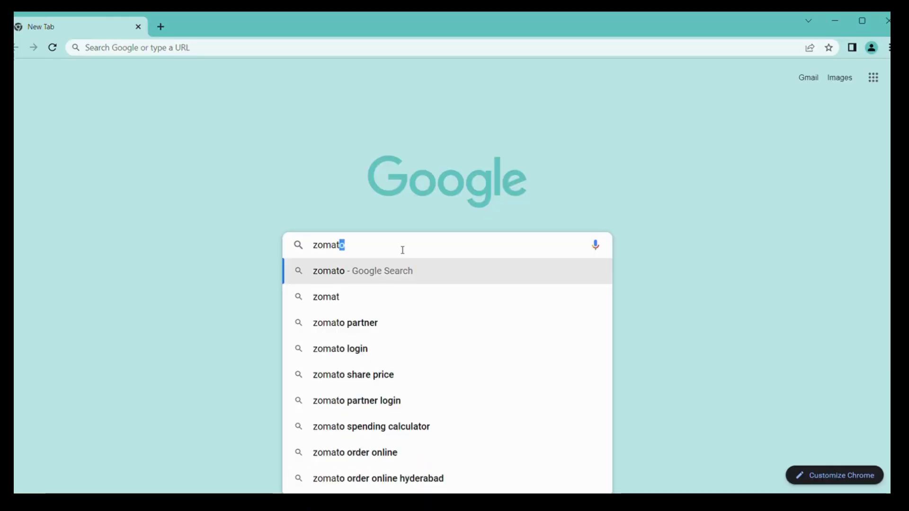
Step: Search Google for 'zomato partner' and open the Restaurant Partner - Zomato result
left_click(401, 317)
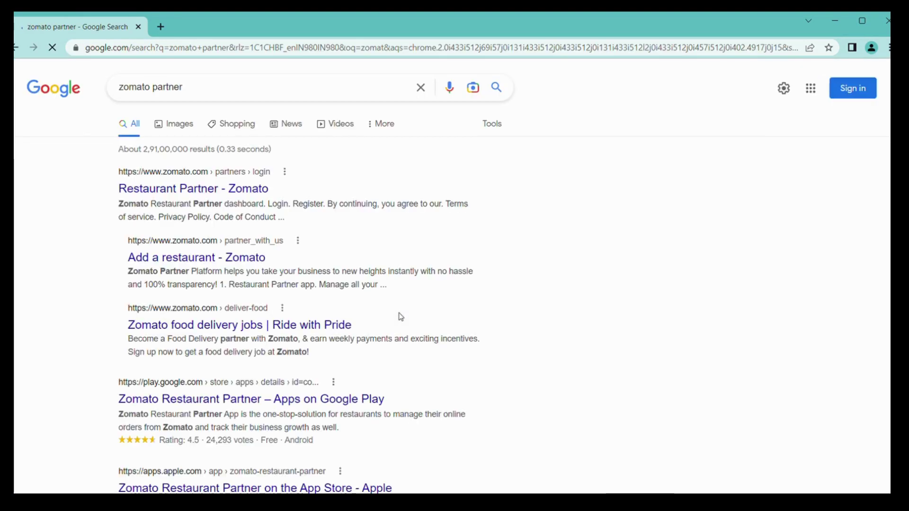
scroll(401, 317, "down", 1)
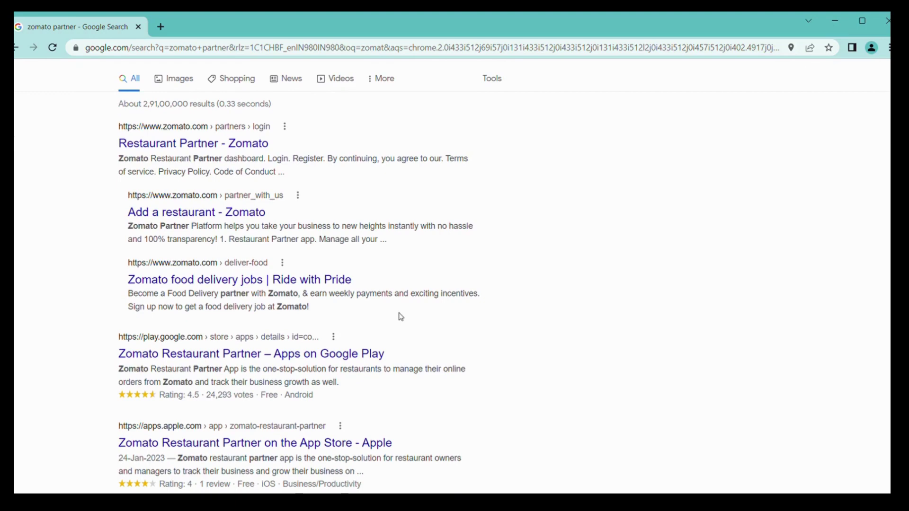
left_click(248, 147)
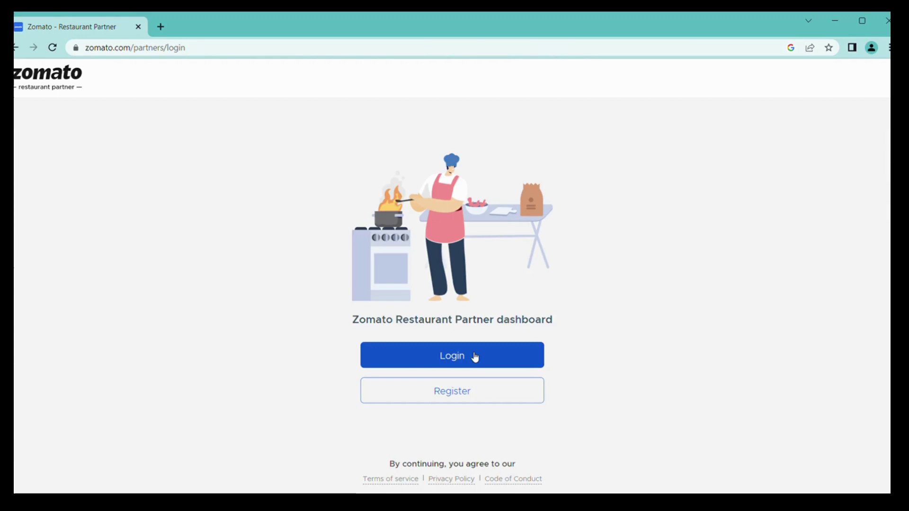
Step: Log in with the account phone number and the six-digit one-time code
left_click(473, 357)
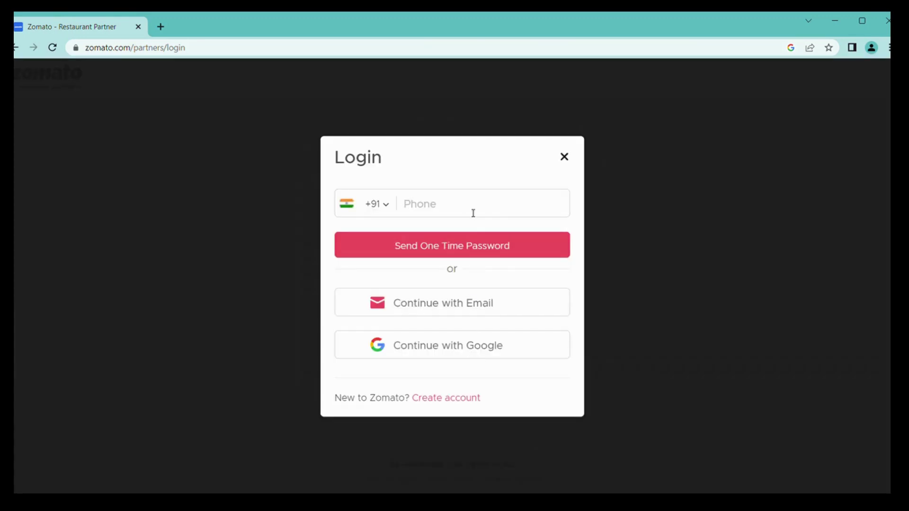
left_click(470, 209)
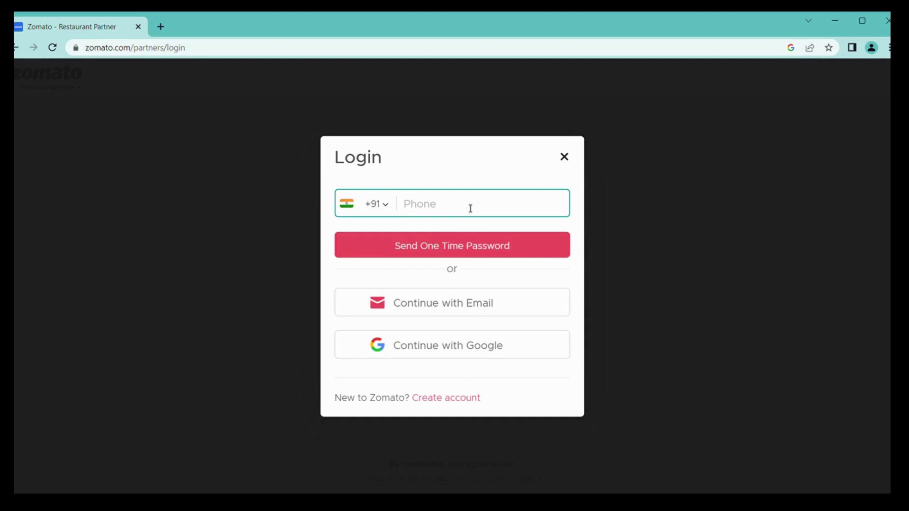
left_click(471, 241)
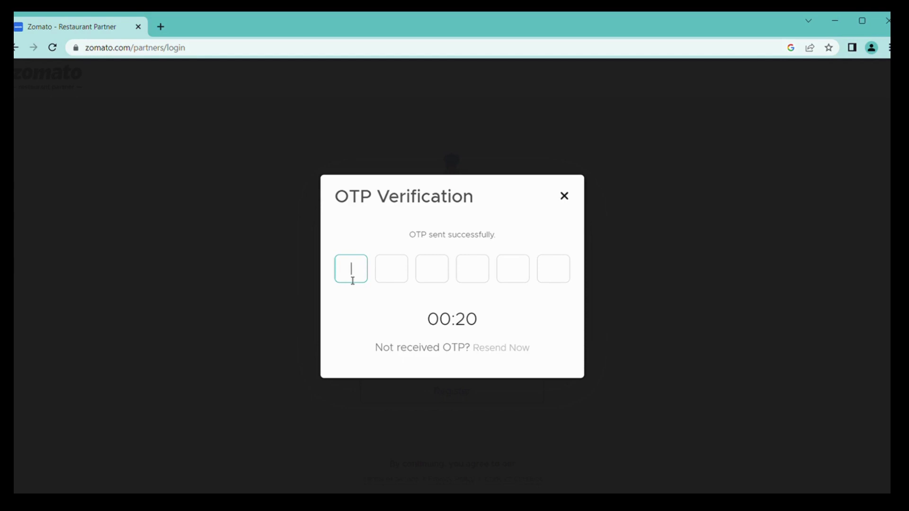
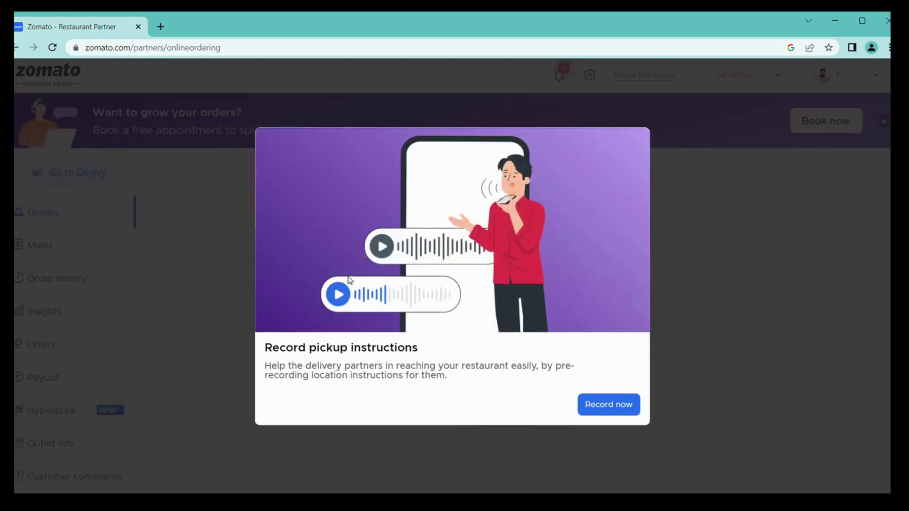
Step: Dismiss the pickup-instructions popup, go to Orders, and check outlet status and account options
left_click(669, 336)
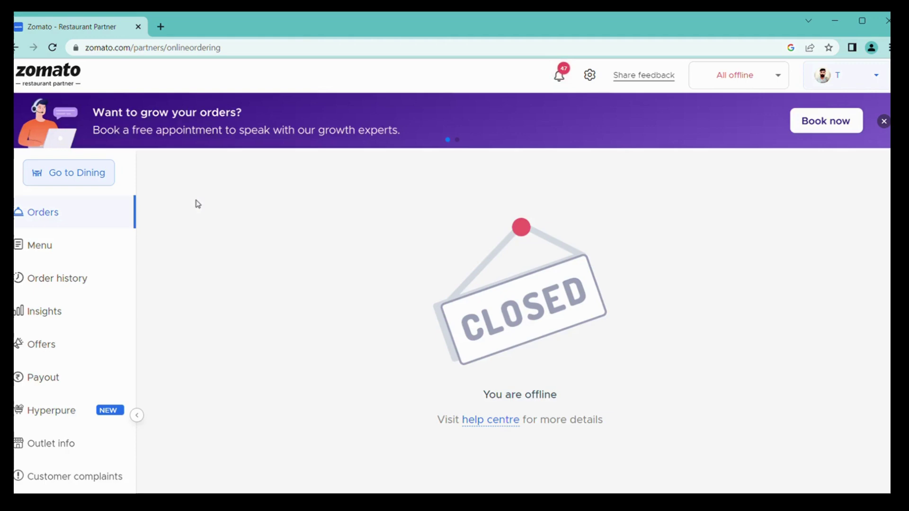
left_click(95, 230)
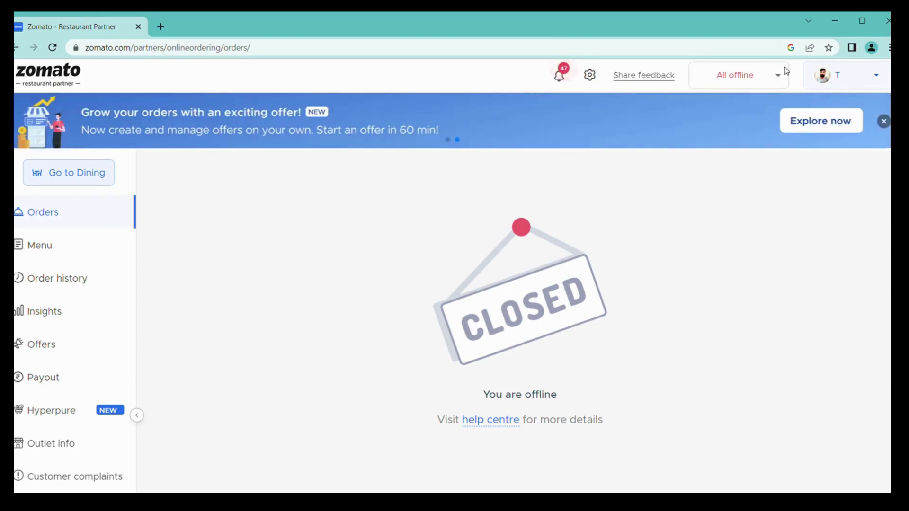
left_click(732, 77)
left_click(732, 77)
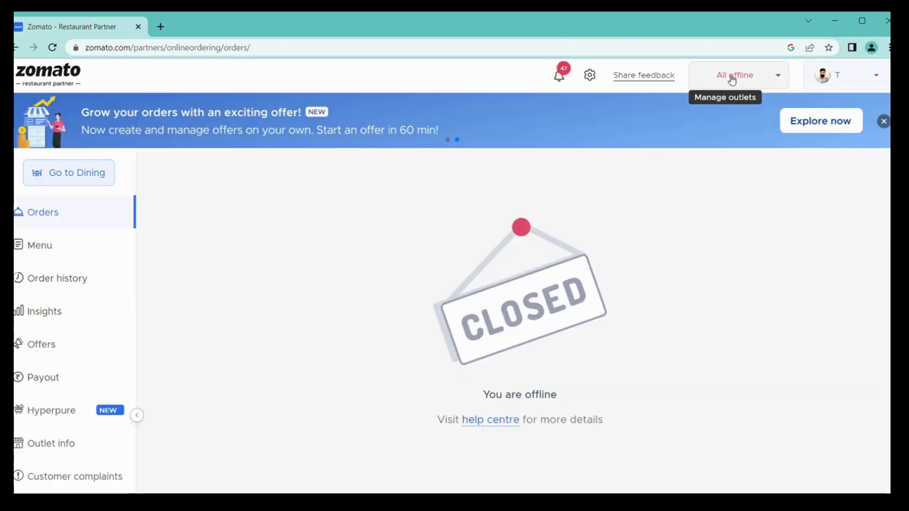
left_click(732, 76)
left_click(733, 77)
left_click(733, 78)
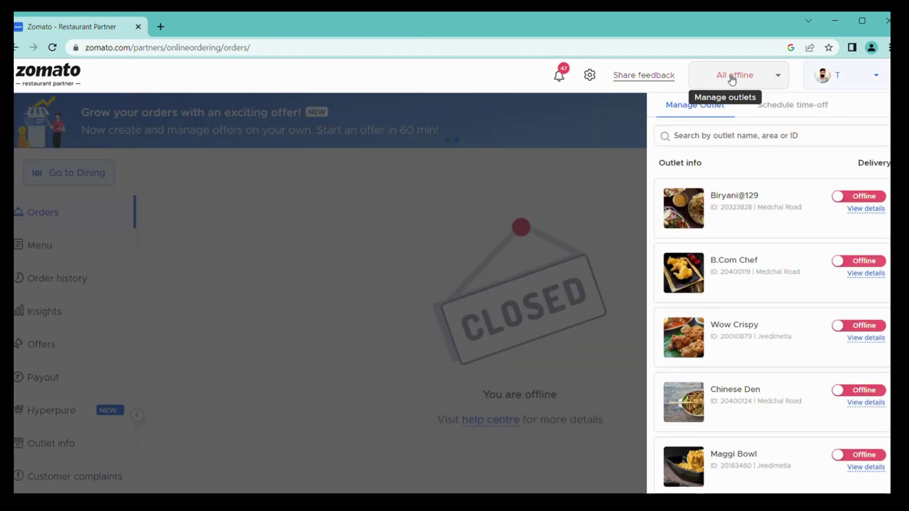
left_click(831, 88)
left_click(832, 89)
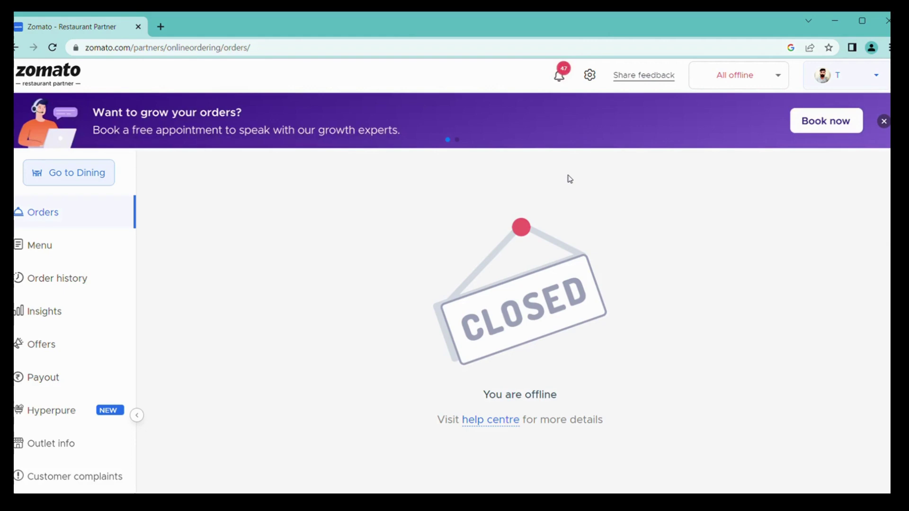
Step: Open the Biryani@129 menu and scroll down to its Biryani section
left_click(76, 240)
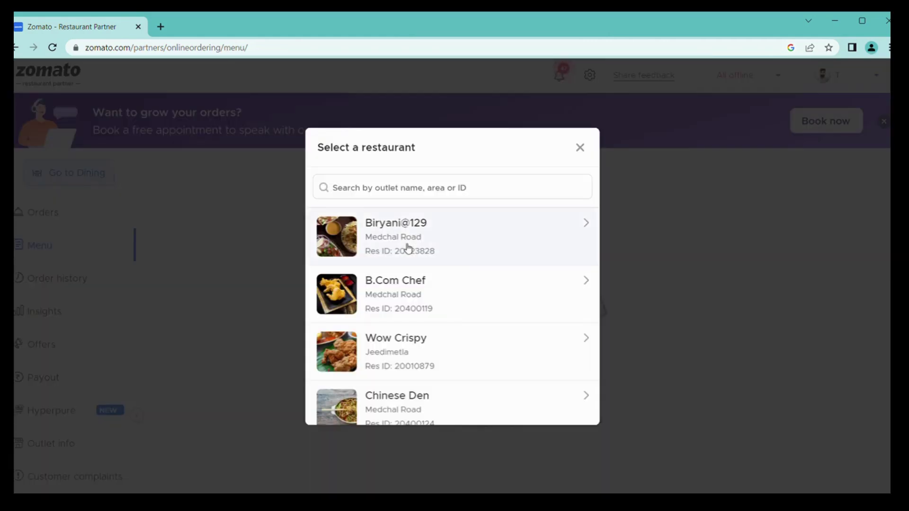
left_click(408, 248)
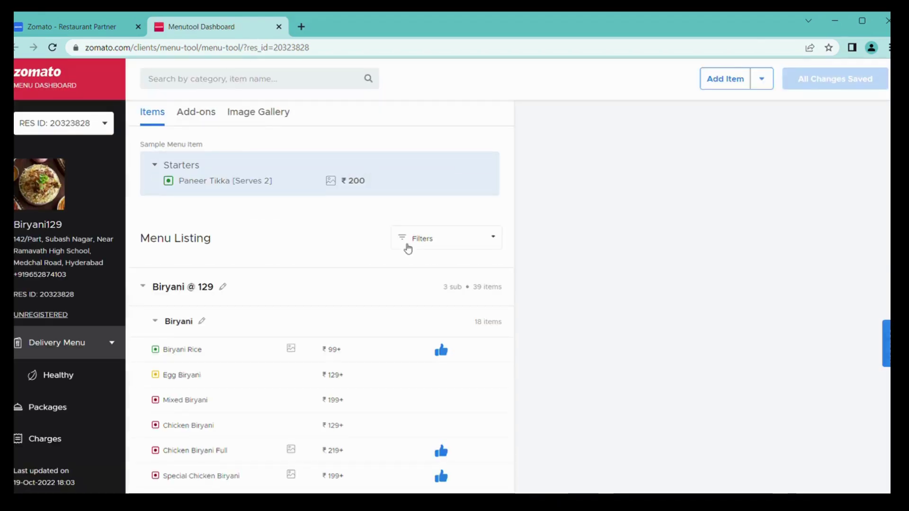
scroll(245, 227, "down", 2)
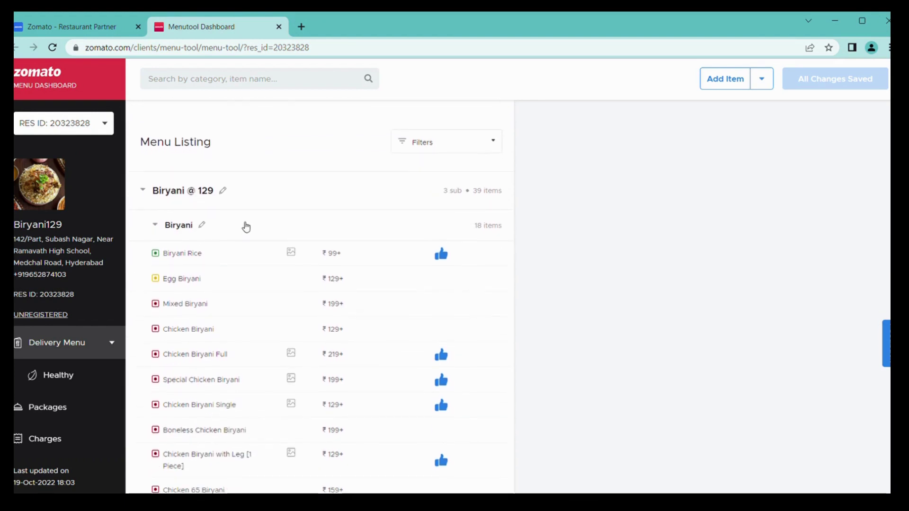
scroll(245, 227, "up", 2)
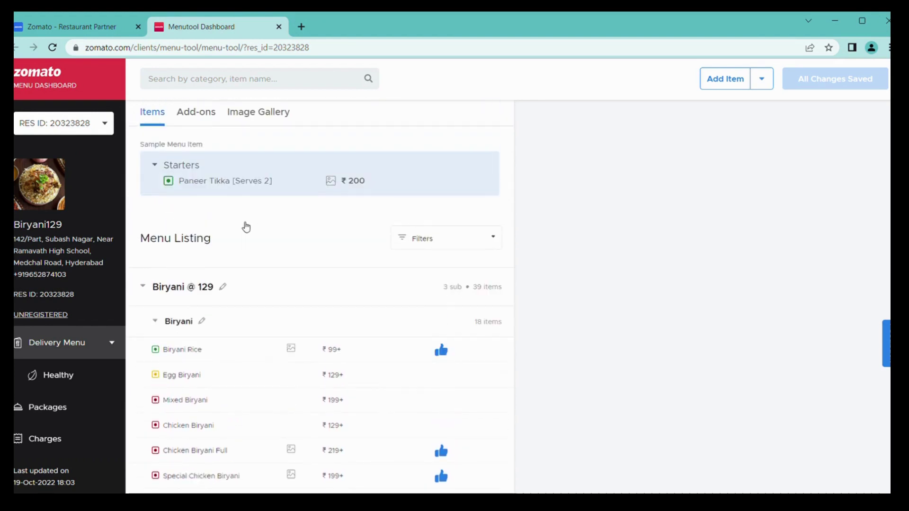
scroll(246, 227, "down", 2)
scroll(246, 227, "up", 2)
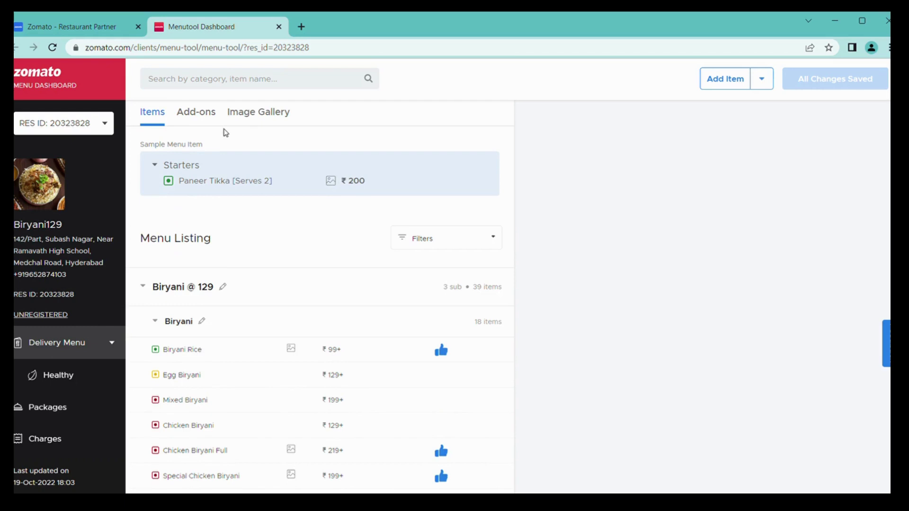
scroll(243, 305, "down", 9)
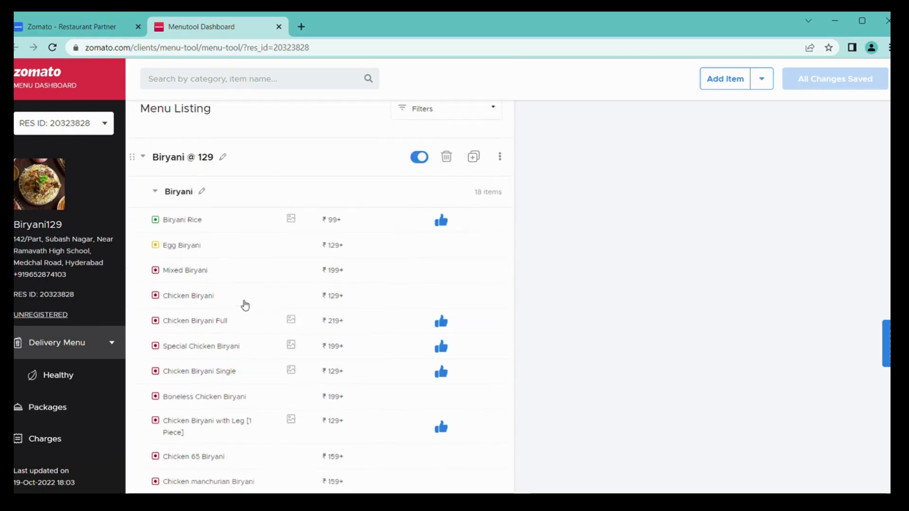
scroll(245, 305, "down", 1)
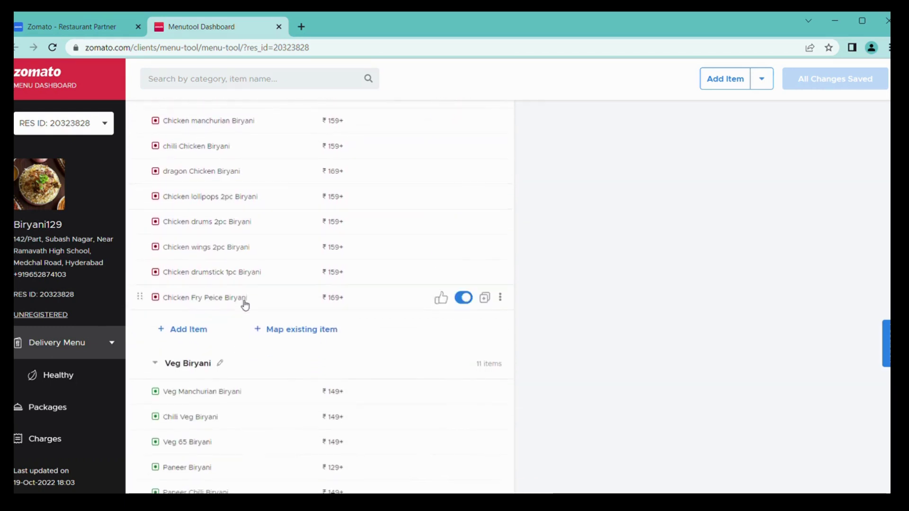
Step: Add a non-veg Mutton Biryani item priced 250 to the Biryani section
left_click(192, 329)
left_click(169, 328)
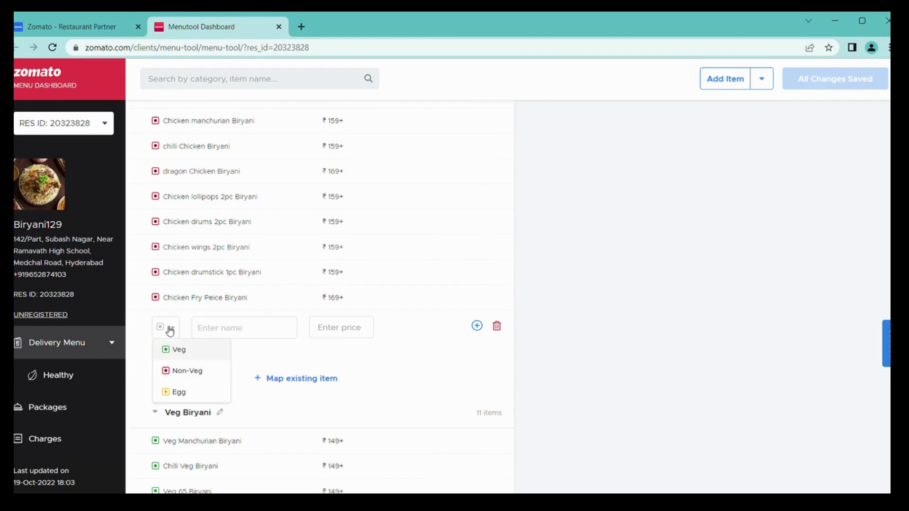
left_click(175, 374)
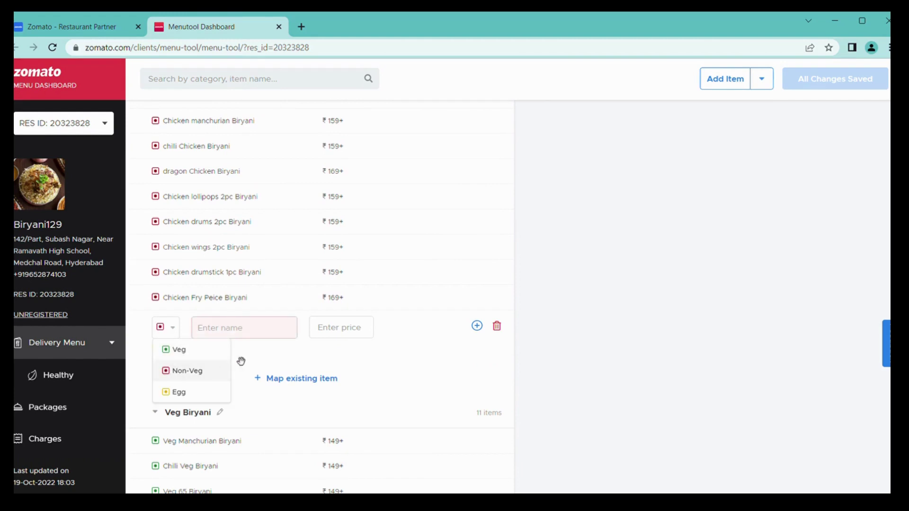
left_click(254, 336)
type("mutto")
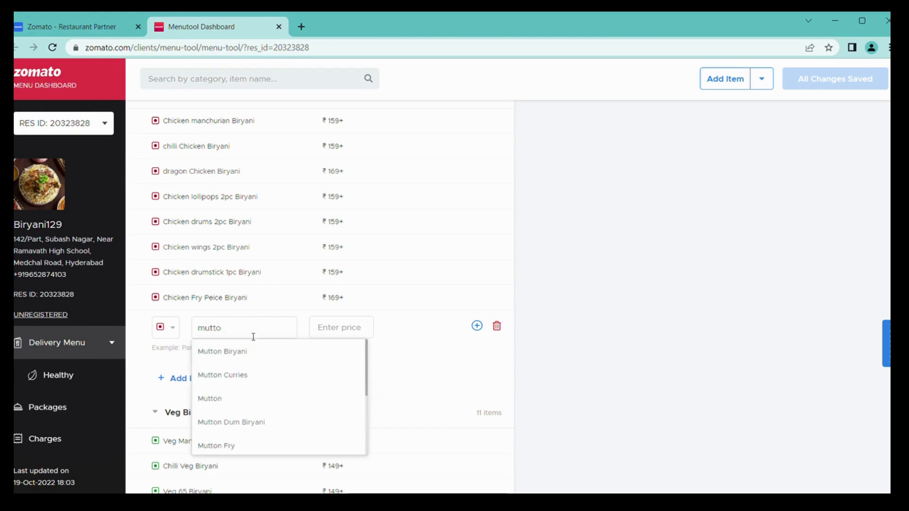
left_click(254, 352)
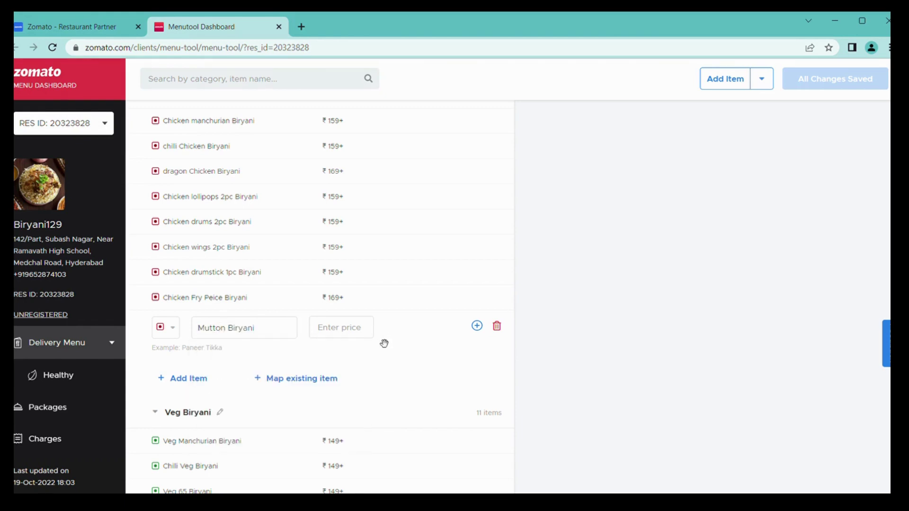
left_click(347, 335)
type("250")
Step: Add the Mutton Biryani row and rename its Quarter quantity variant to Single
left_click(481, 331)
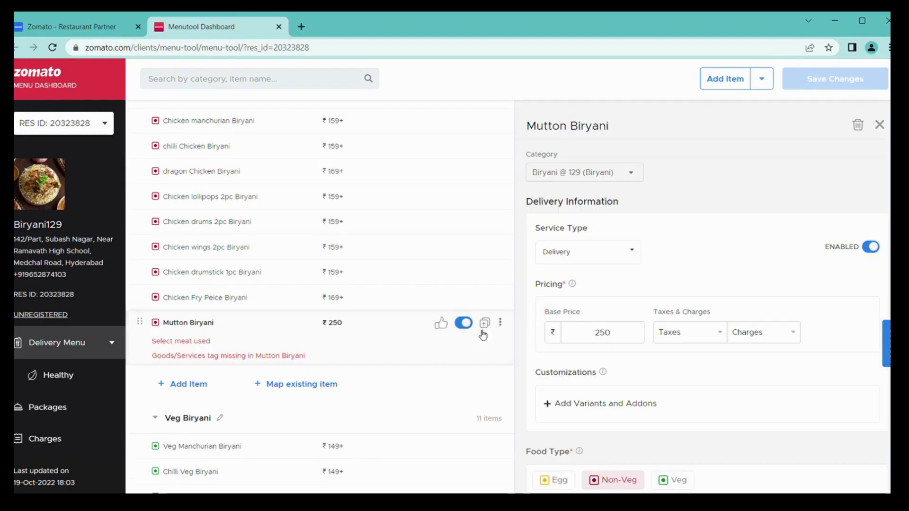
scroll(635, 252, "down", 4)
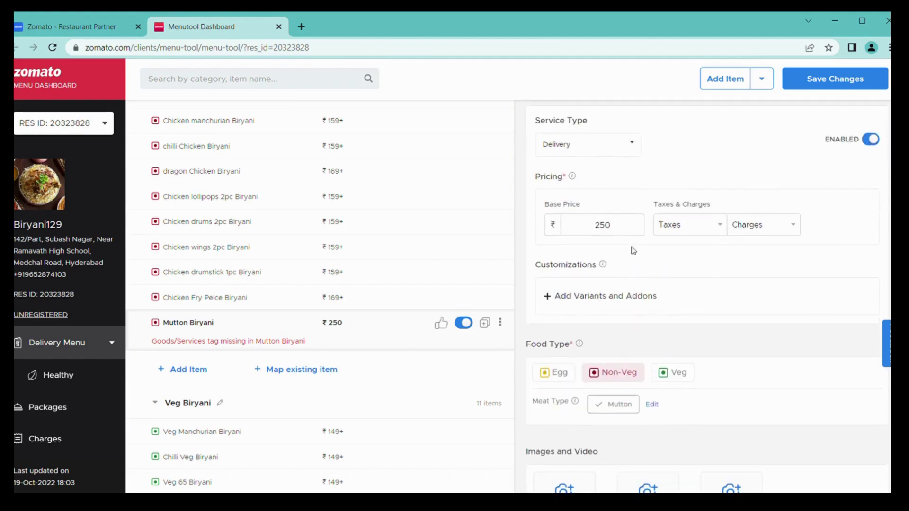
left_click(586, 204)
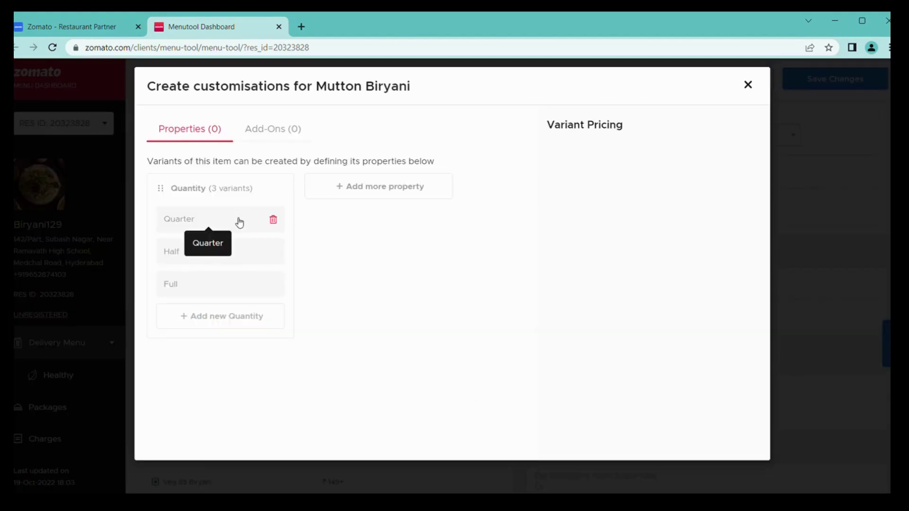
left_click(728, 188)
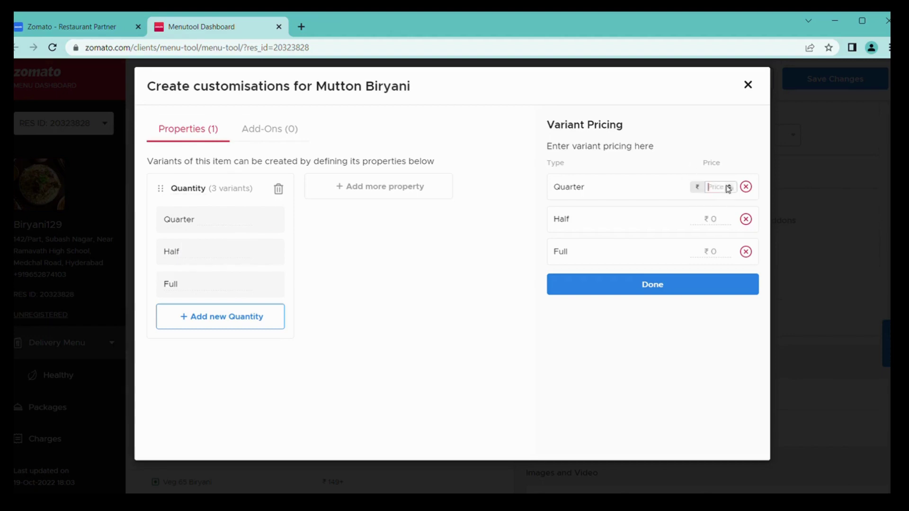
left_click(594, 187)
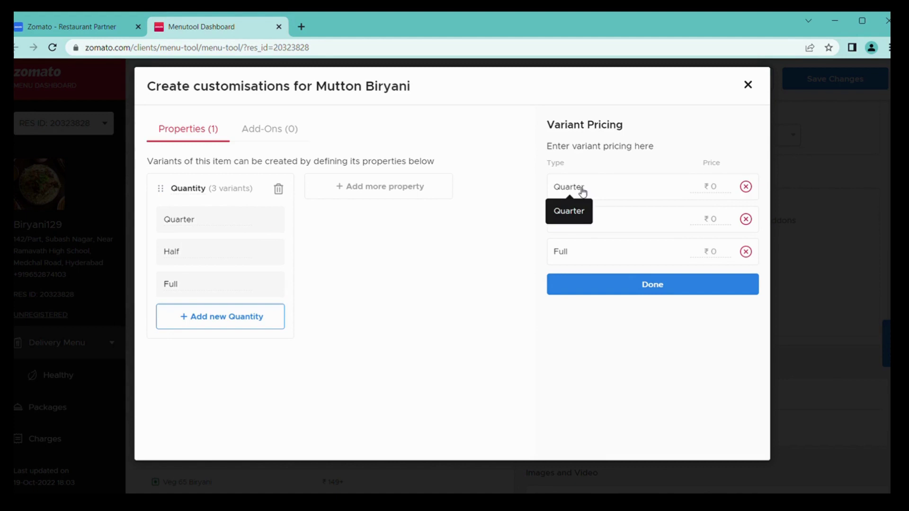
left_click(203, 227)
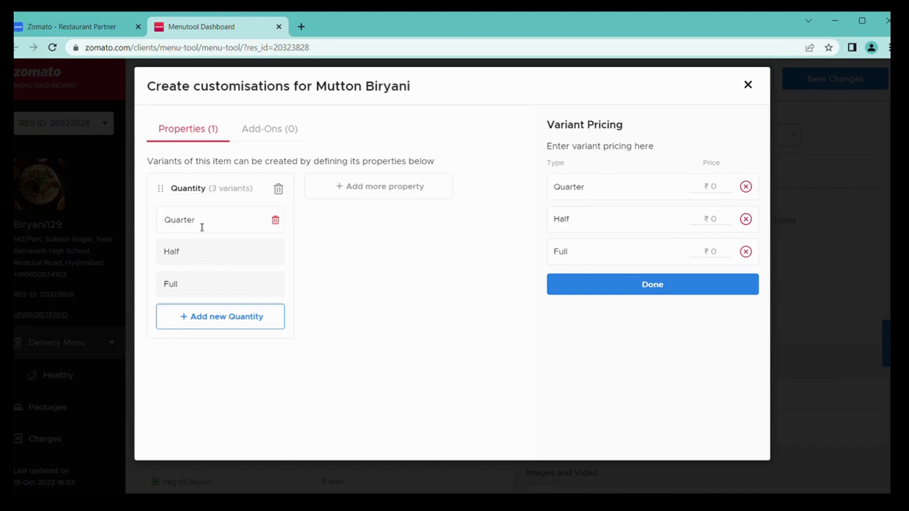
key("BackSpace")
key("BackSpace")
key("BackSpace")
key("BackSpace")
key("BackSpace")
key("BackSpace")
type("single")
left_click(344, 302)
Step: Price the Single, Half and Full variants at ₹250, ₹400 and ₹500, accepting the price warning
left_click(730, 186)
type("250")
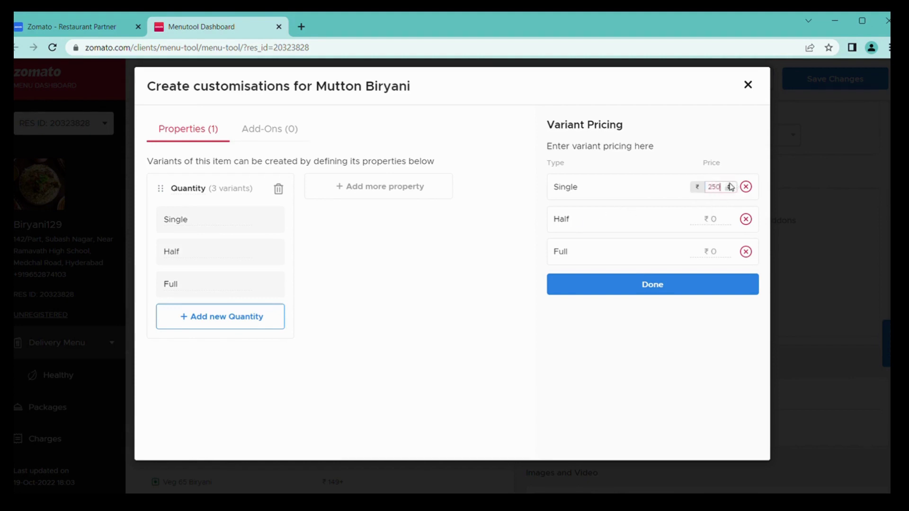
left_click(717, 223)
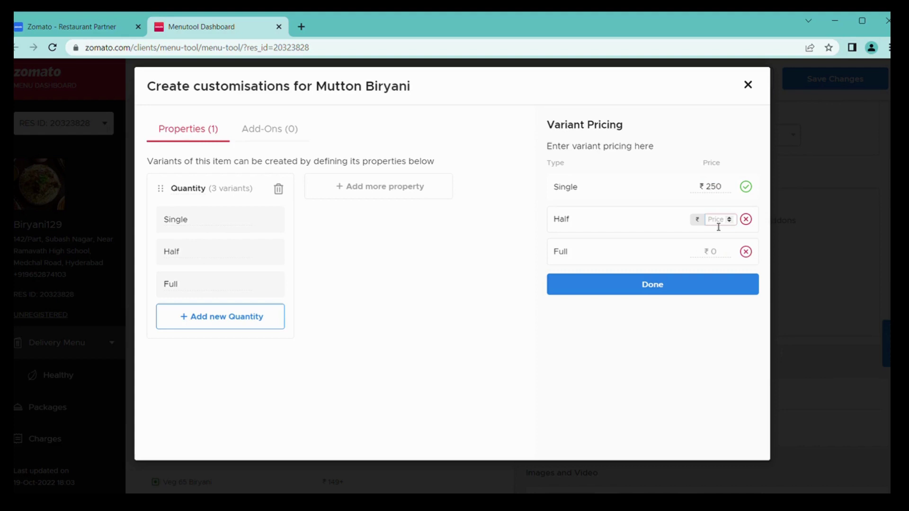
type("400")
left_click(718, 258)
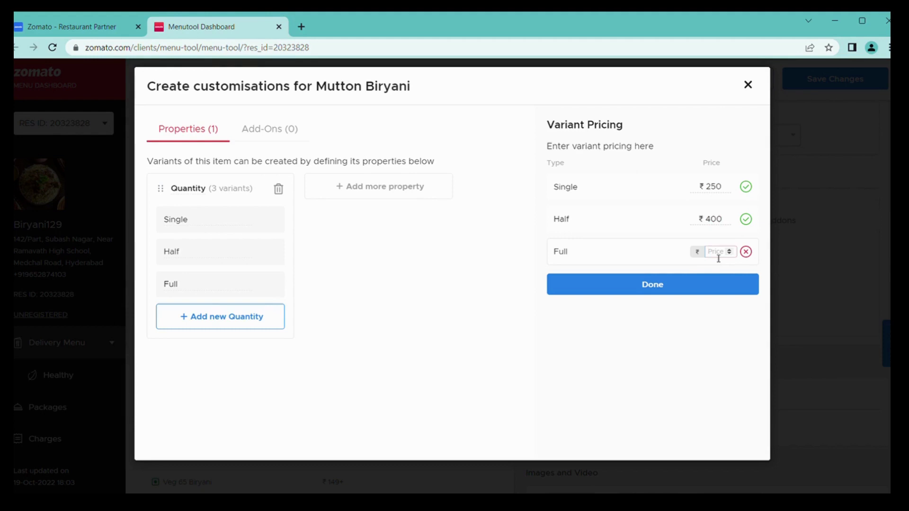
type("500")
left_click(697, 283)
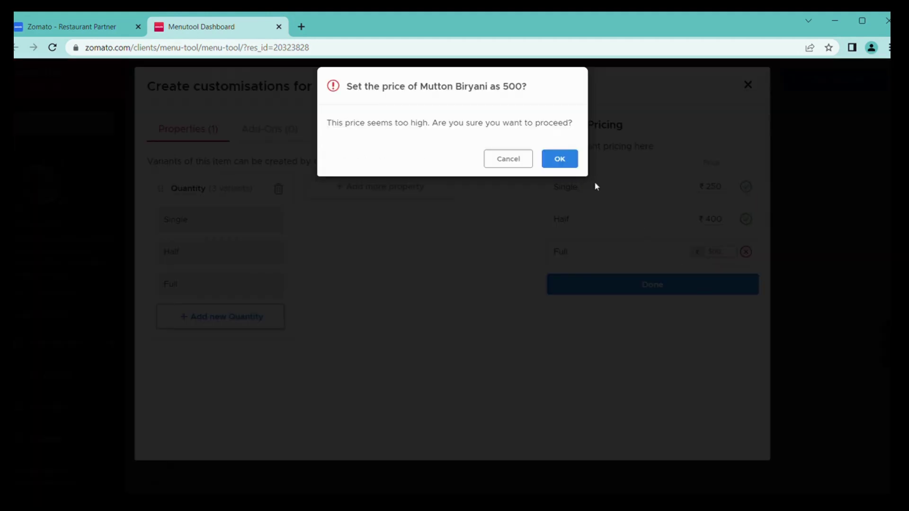
left_click(560, 158)
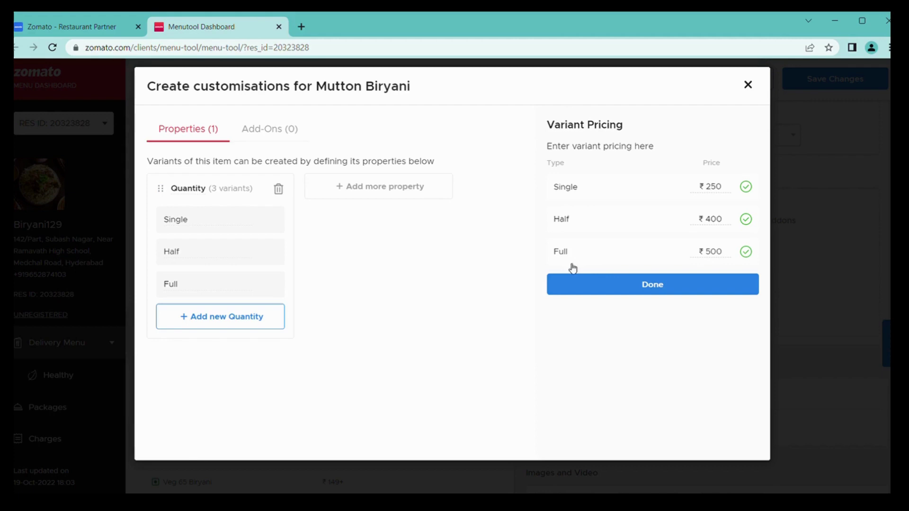
left_click(620, 284)
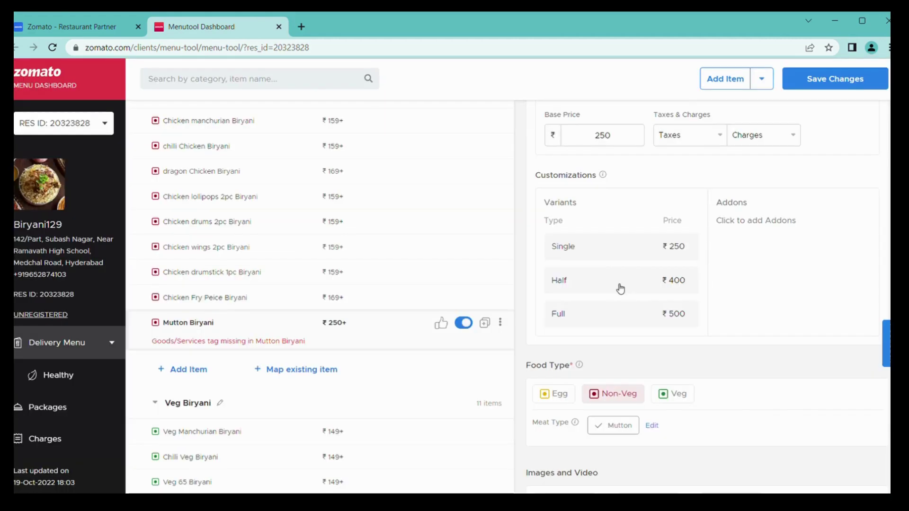
scroll(731, 171, "up", 5)
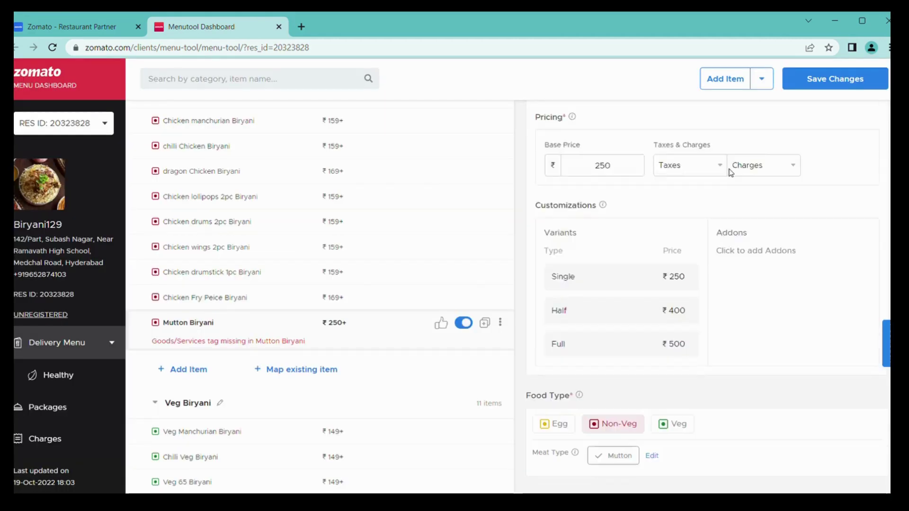
scroll(730, 173, "down", 2)
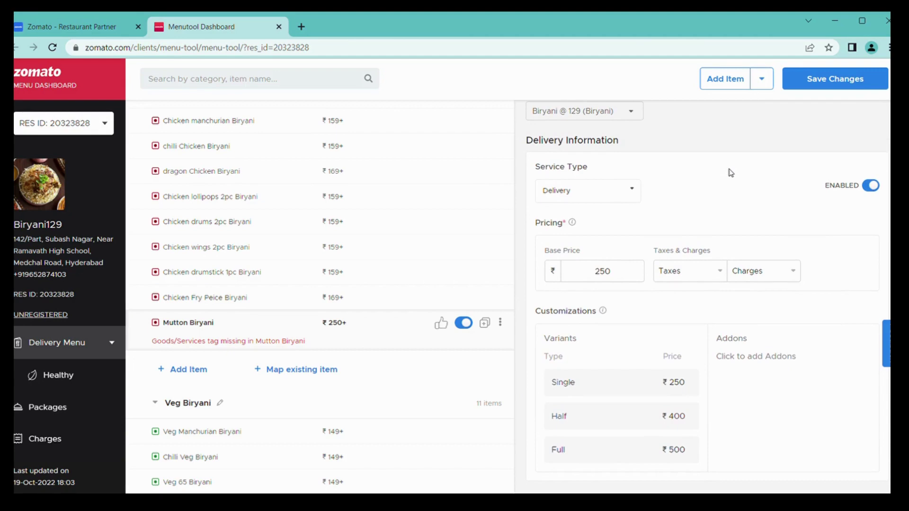
scroll(728, 171, "down", 2)
left_click(765, 270)
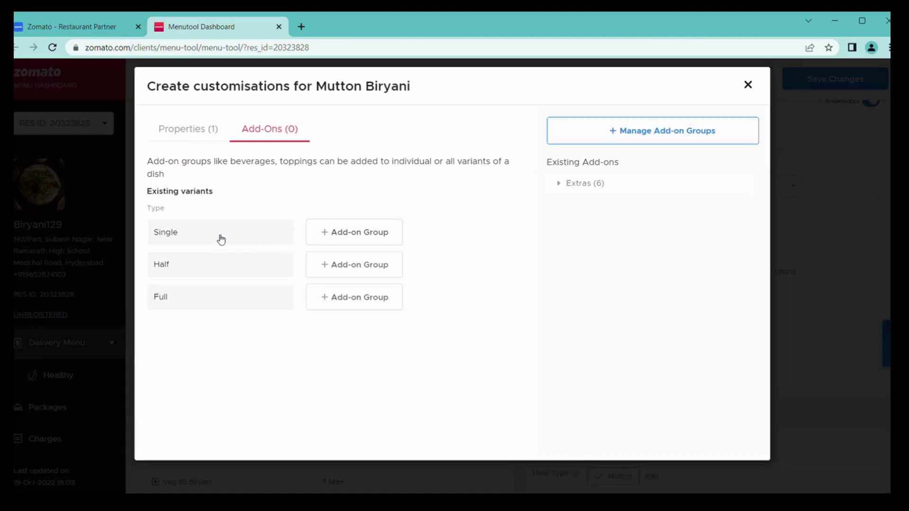
left_click(359, 232)
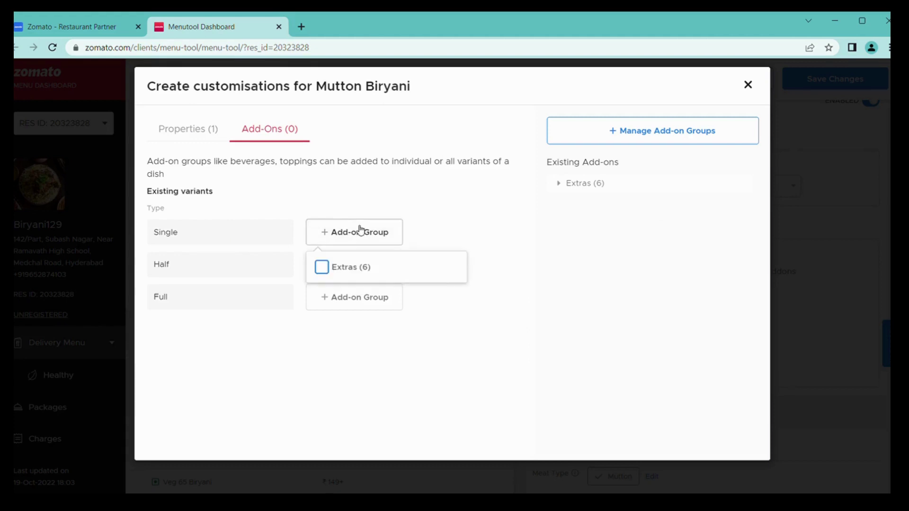
left_click(329, 270)
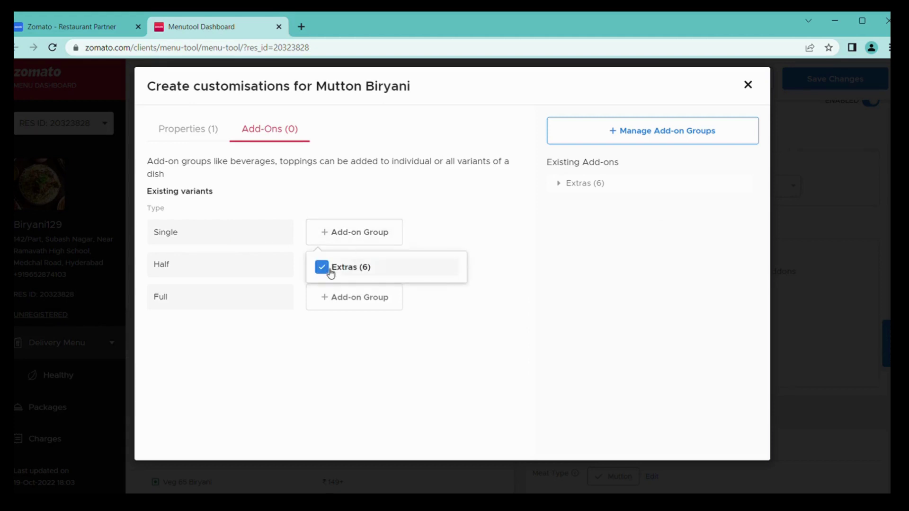
left_click(328, 270)
left_click(462, 216)
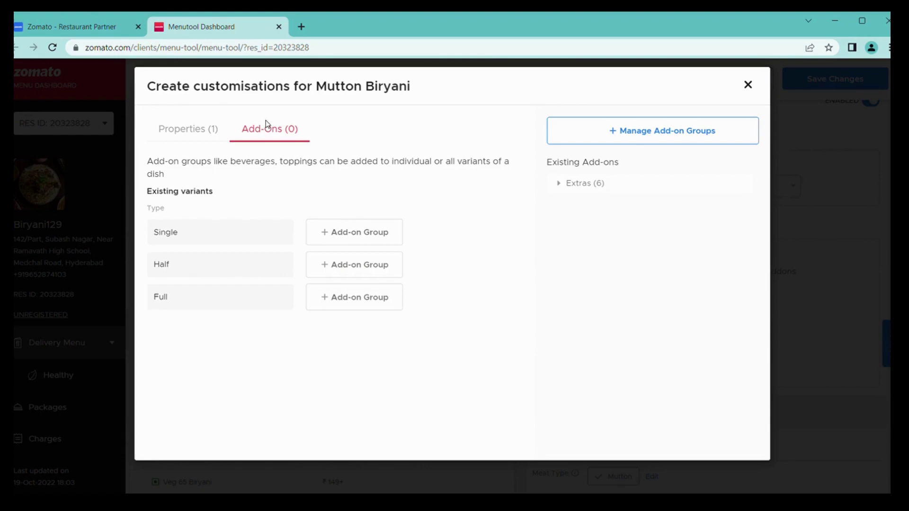
left_click(181, 134)
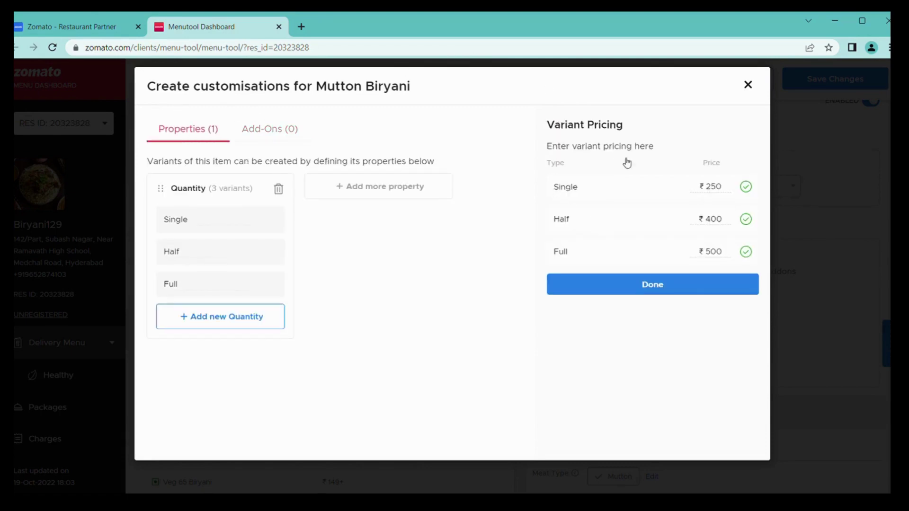
Step: Close customisations and re-tag Mutton Biryani as Non-Veg with Mutton as meat type
left_click(748, 85)
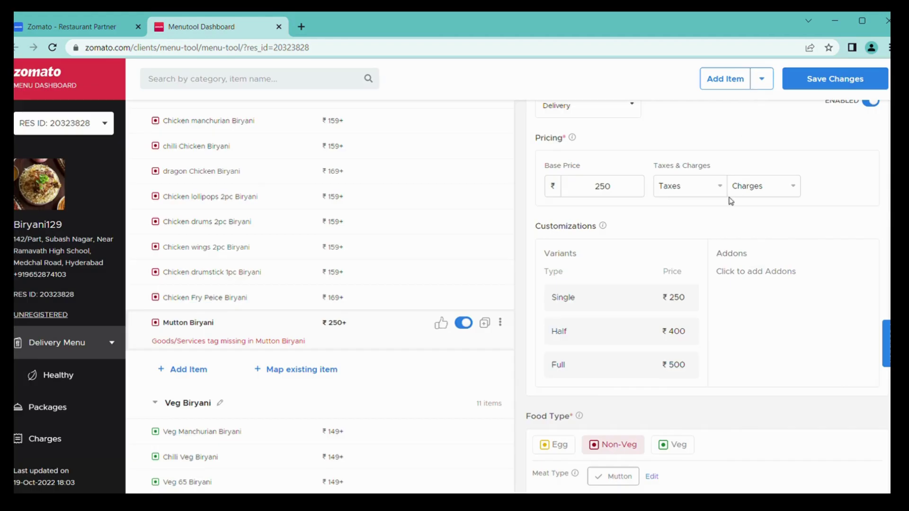
scroll(729, 200, "down", 2)
scroll(732, 201, "down", 3)
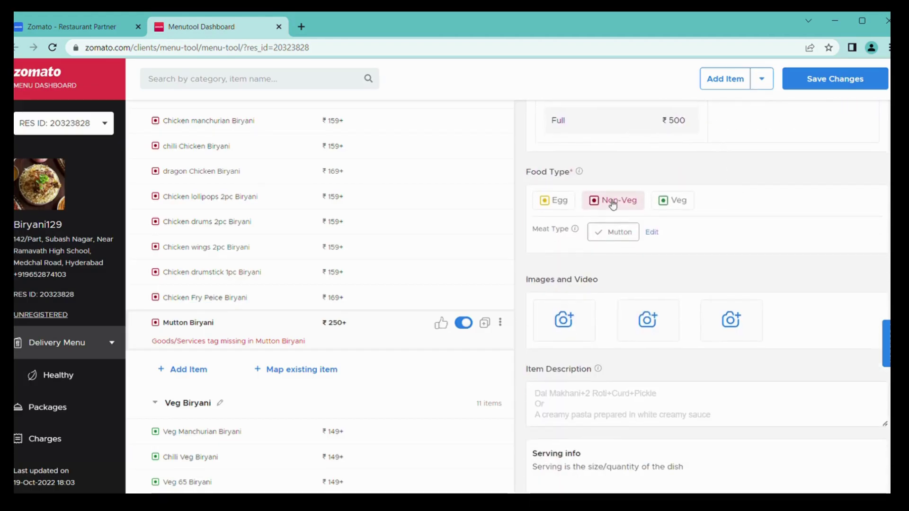
left_click(612, 202)
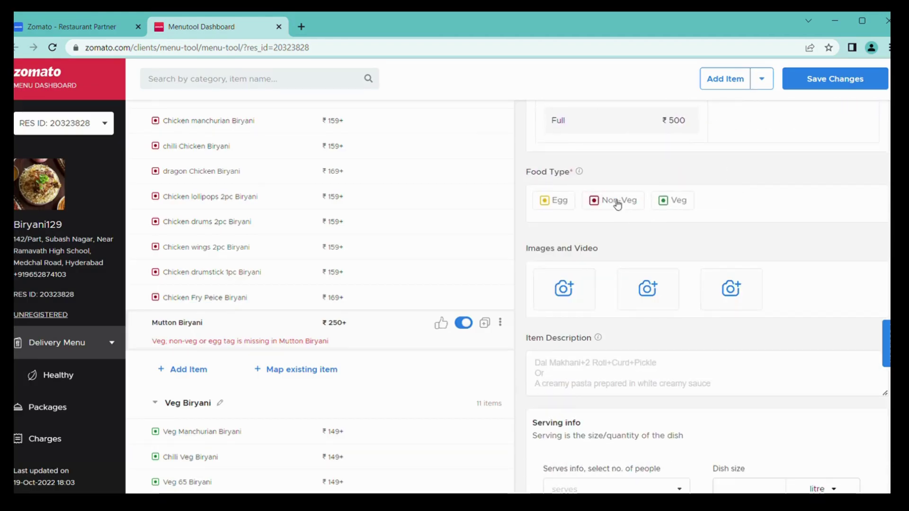
left_click(615, 203)
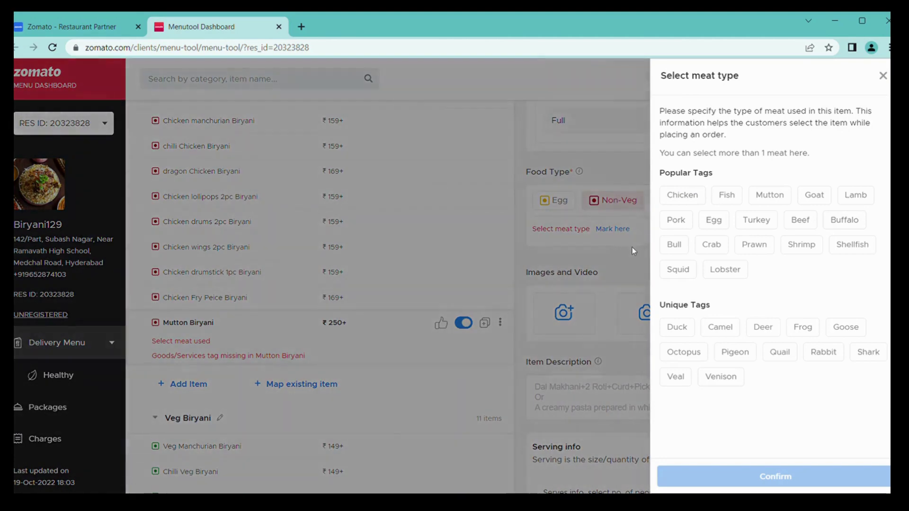
left_click(778, 193)
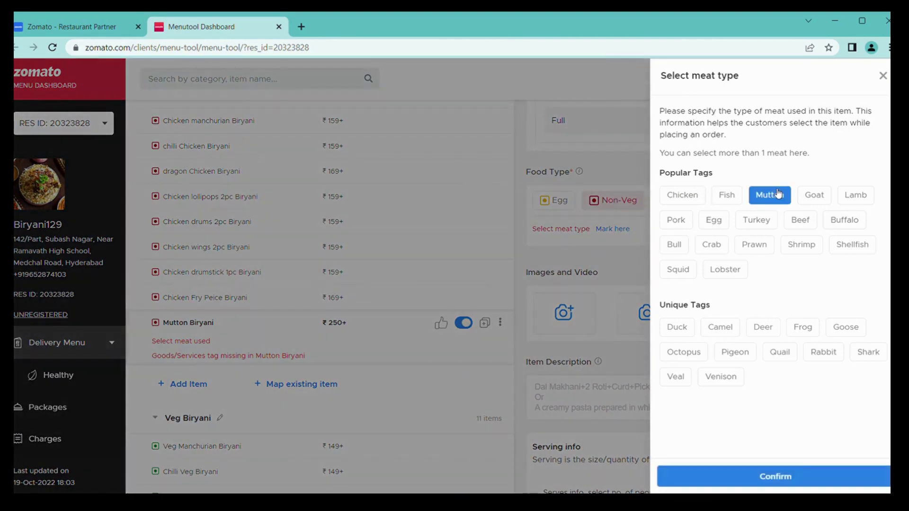
left_click(768, 478)
scroll(622, 374, "down", 3)
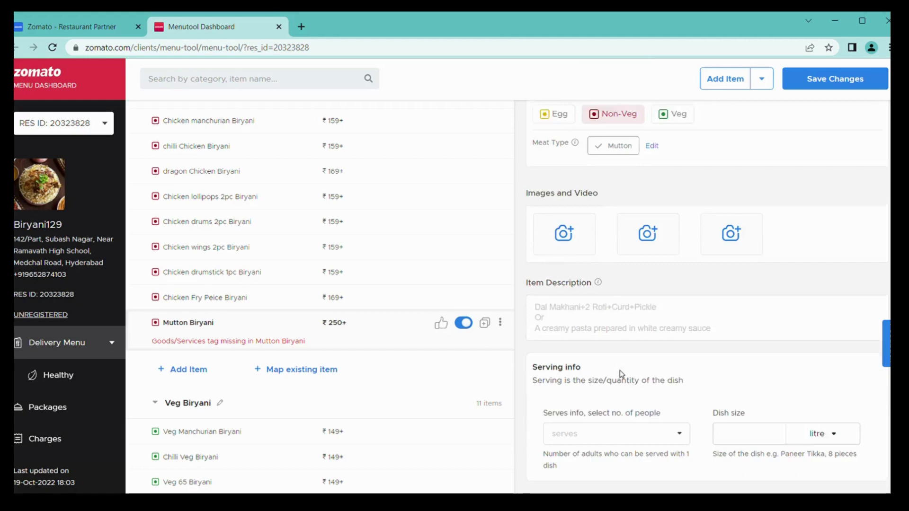
Step: Start a Mutton Biryani photo upload, review the photo guidelines, and reach the three upload slots
left_click(573, 201)
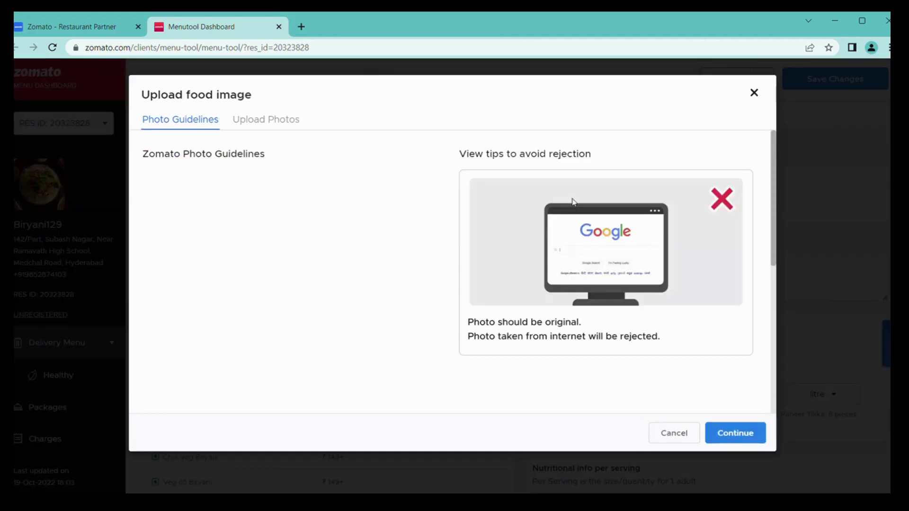
scroll(696, 348, "down", 3)
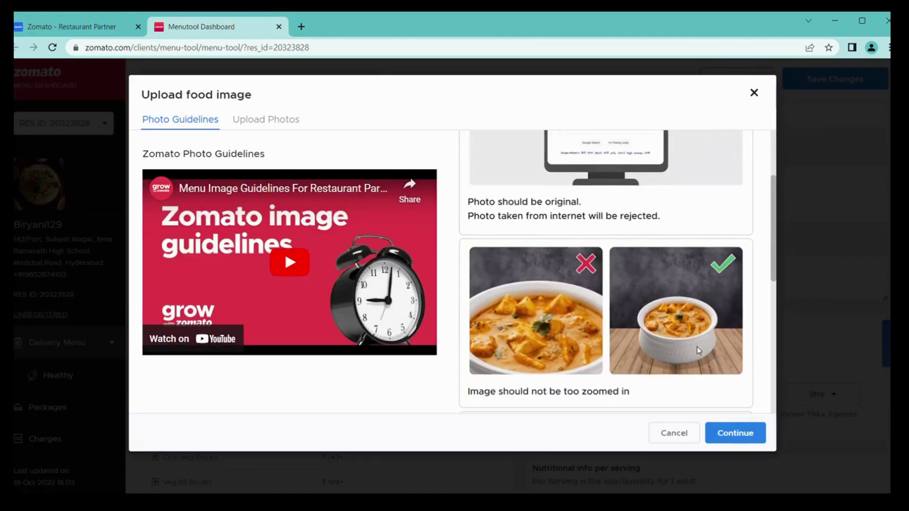
scroll(697, 347, "down", 7)
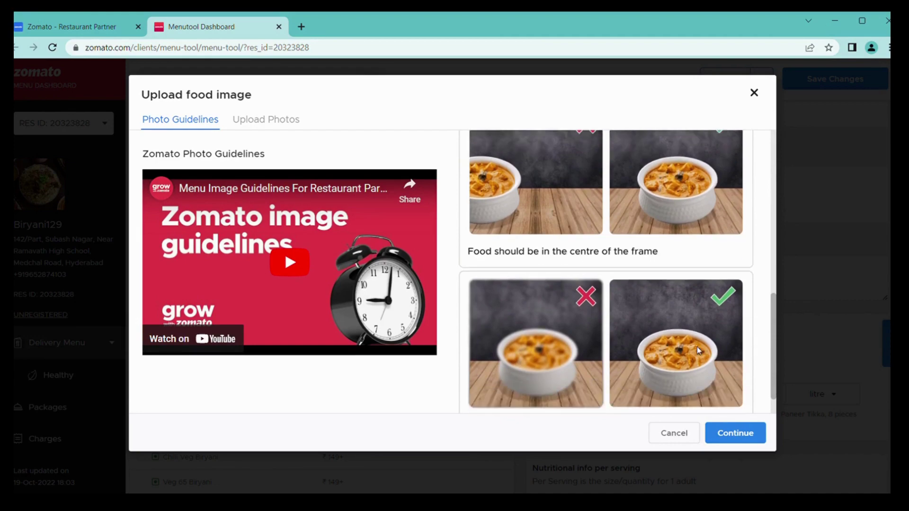
scroll(697, 350, "down", 2)
scroll(711, 326, "up", 3)
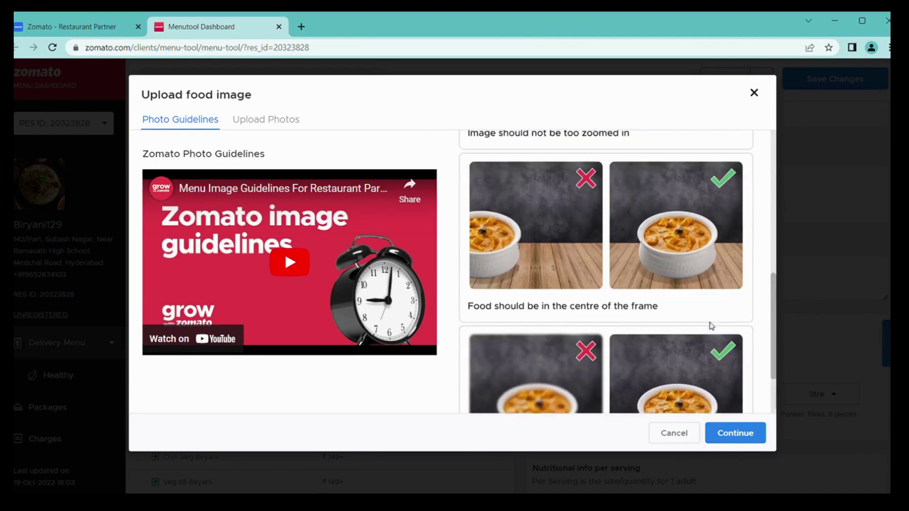
scroll(711, 326, "up", 6)
scroll(711, 325, "down", 5)
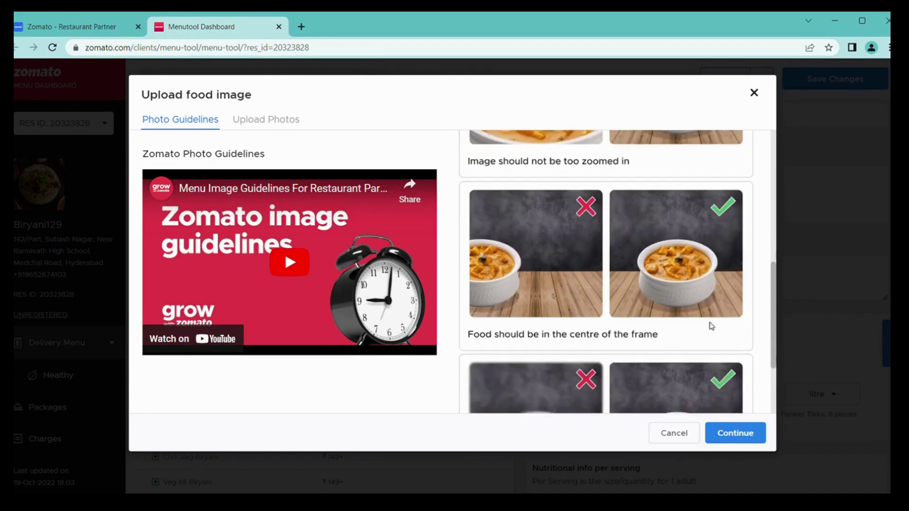
scroll(711, 326, "down", 1)
left_click(750, 431)
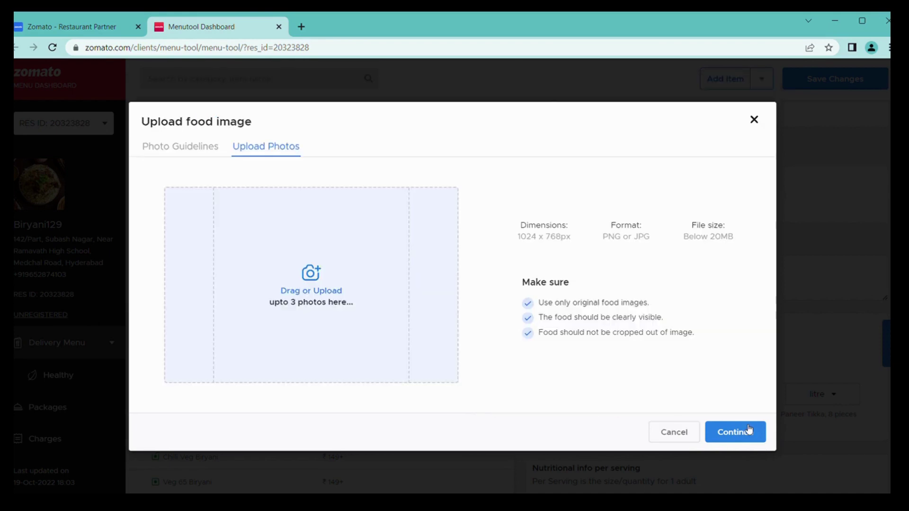
left_click(746, 440)
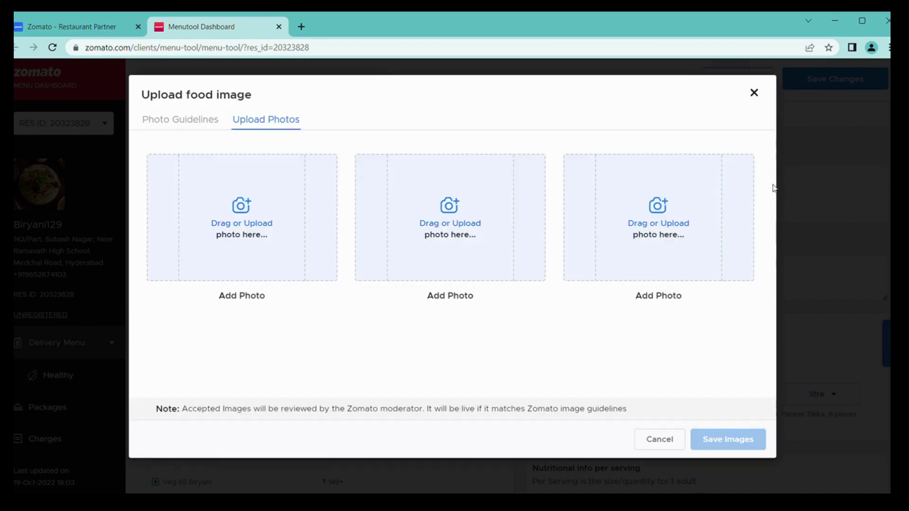
Step: Close the photo upload without images and describe the item as 'mutton biryani served with raitha salad..etc..'
left_click(754, 93)
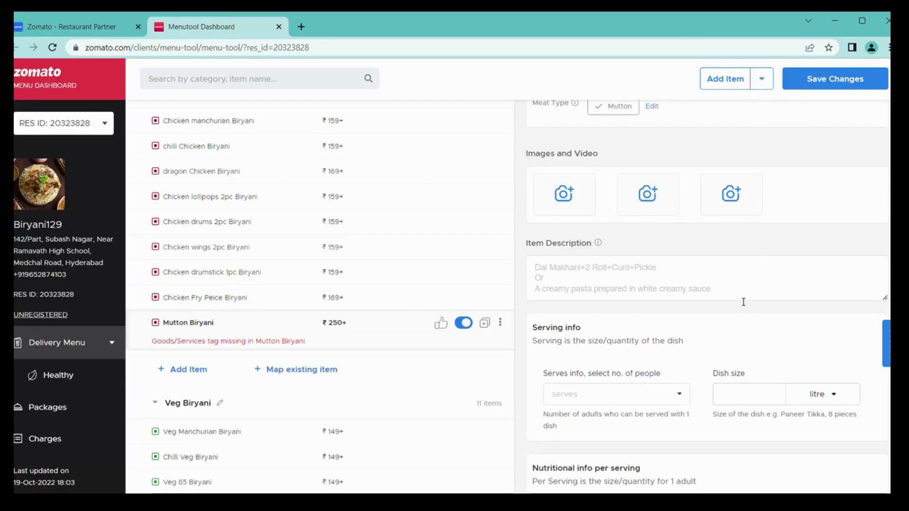
scroll(743, 300, "down", 1)
left_click(613, 252)
type("h")
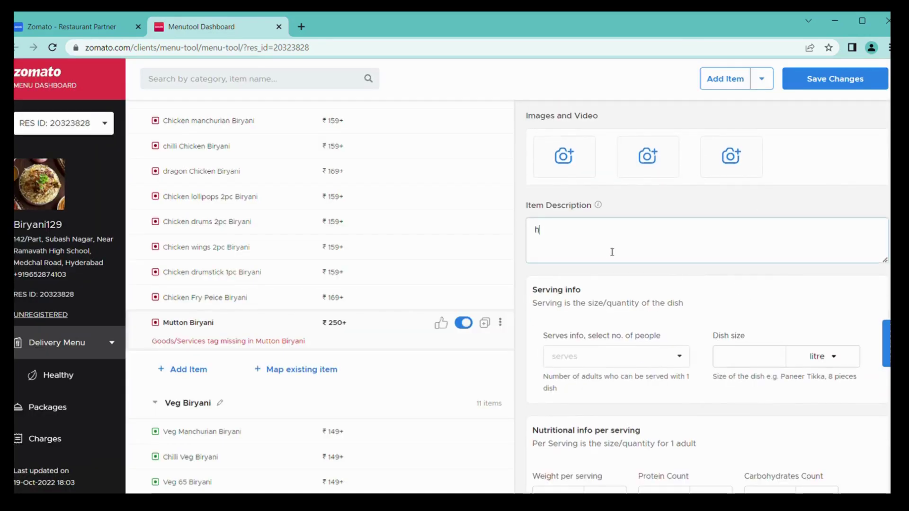
key("BackSpace")
key("BackSpace")
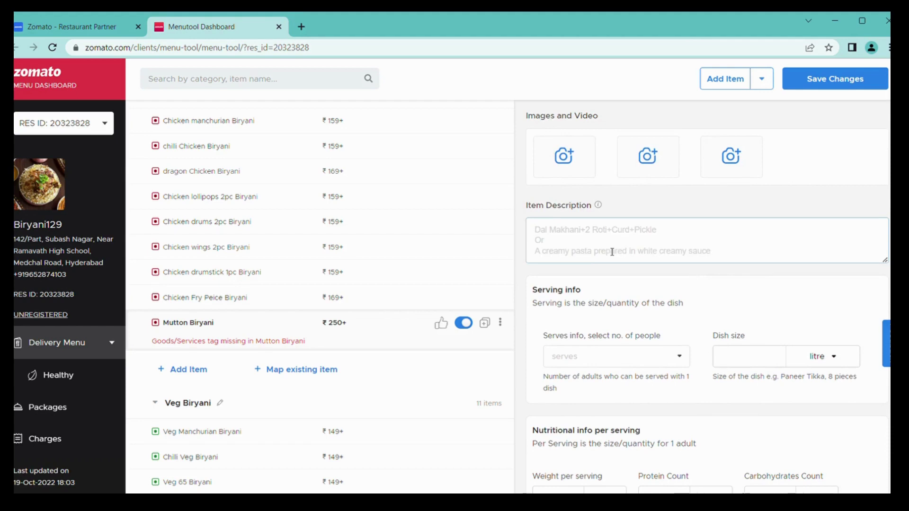
type("mutto")
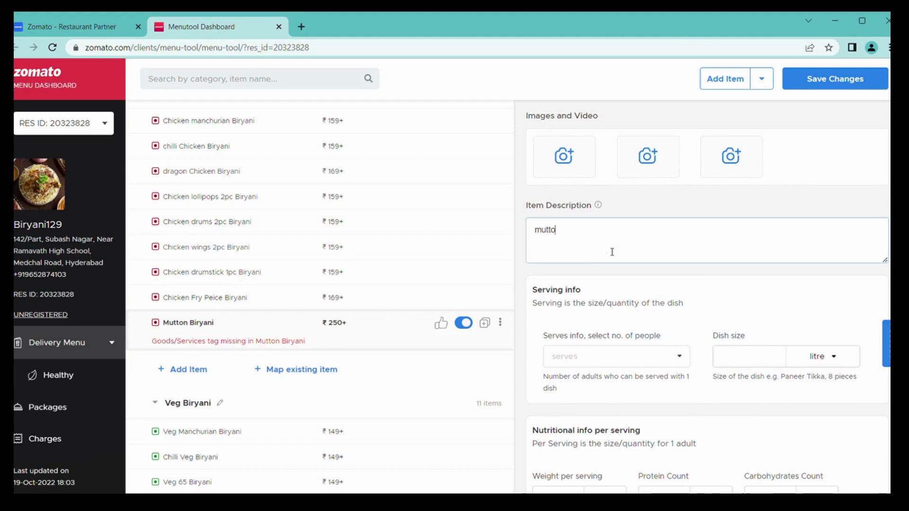
type("n biryani served ")
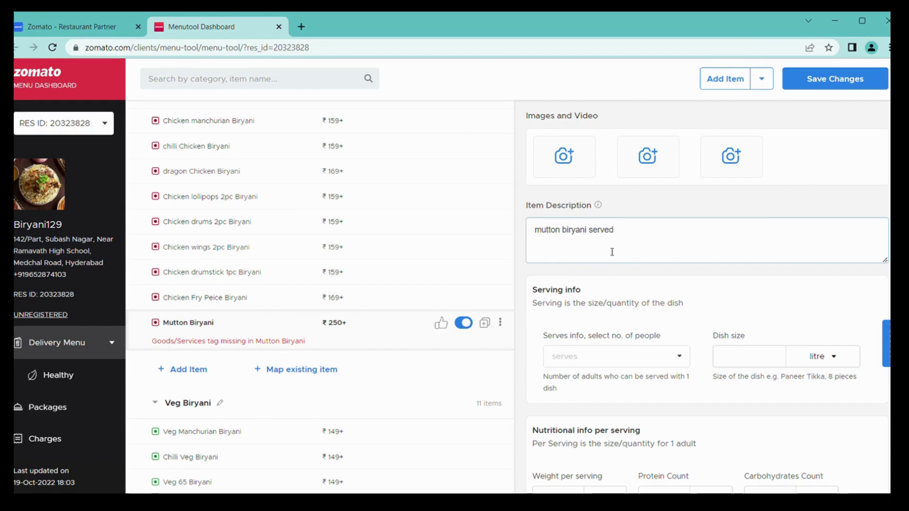
type("with raitha ")
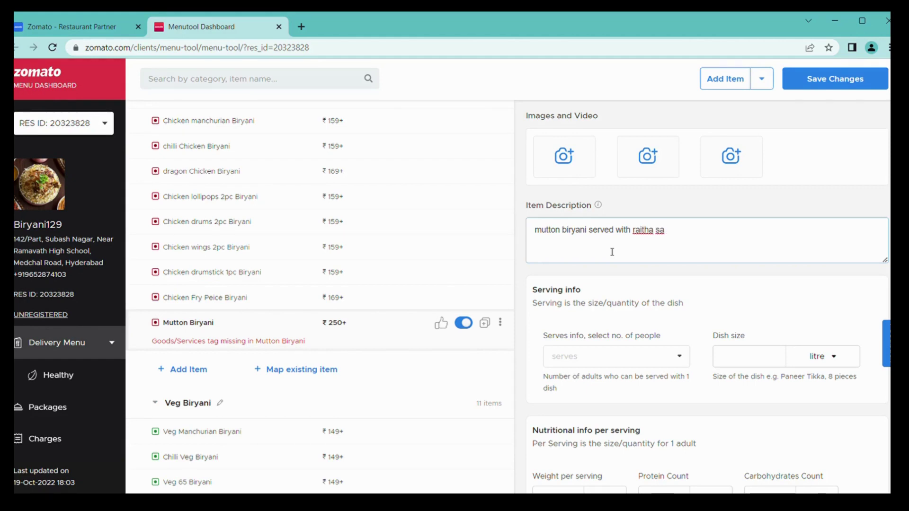
type("salad")
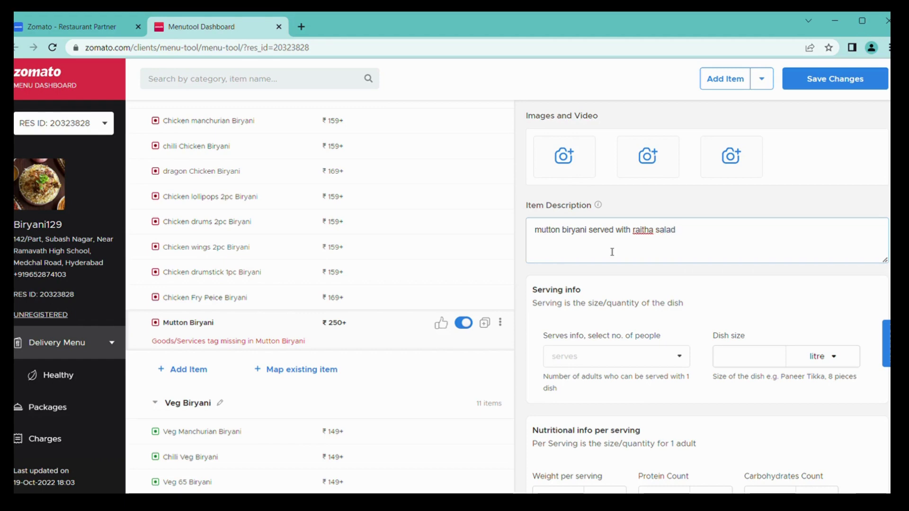
type("..etc..")
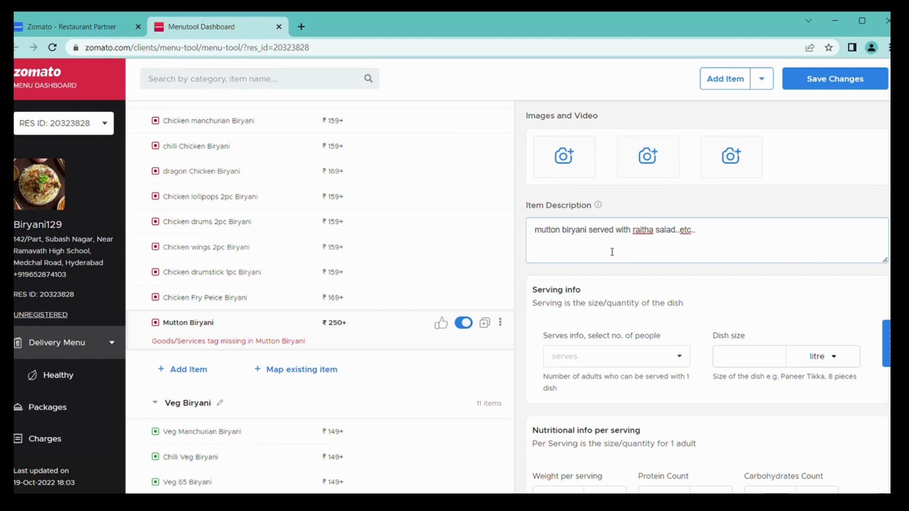
scroll(672, 263, "down", 3)
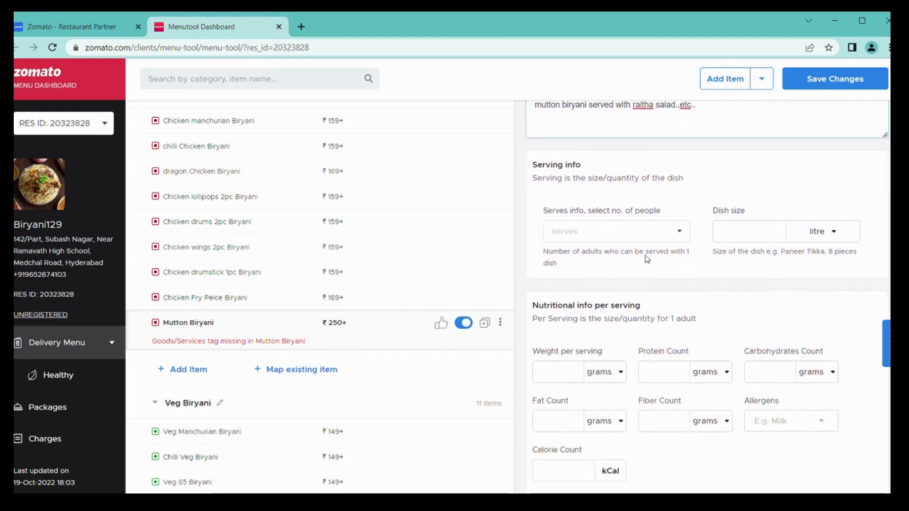
Step: Set Mutton Biryani to serve 1 - 2 people with dish size measured in grams
left_click(646, 239)
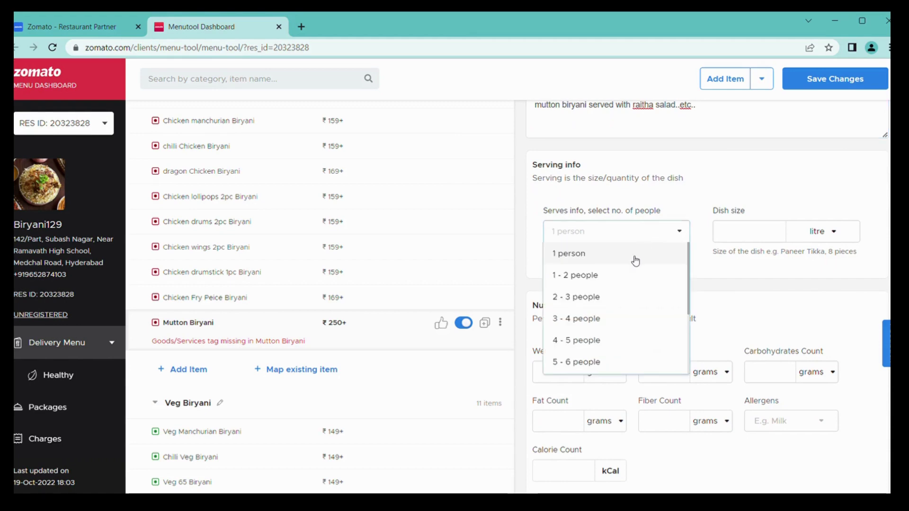
left_click(630, 282)
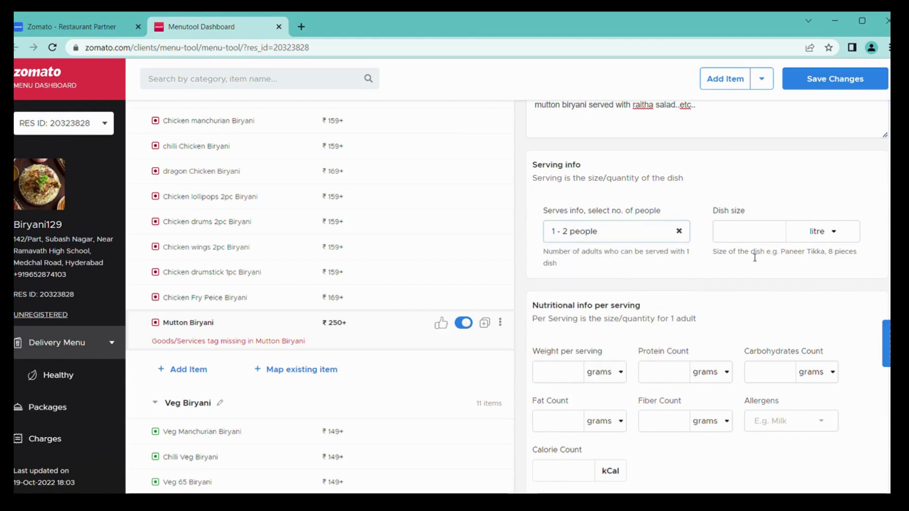
left_click(819, 233)
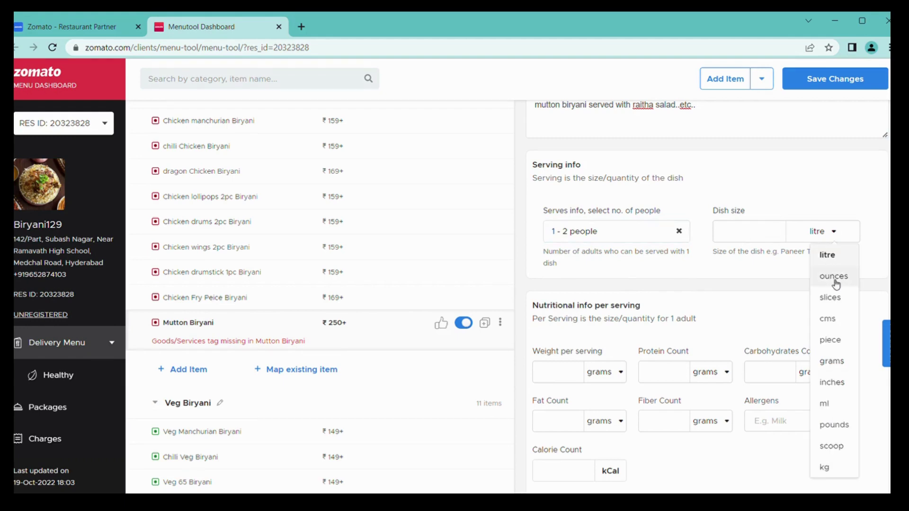
scroll(836, 284, "down", 2)
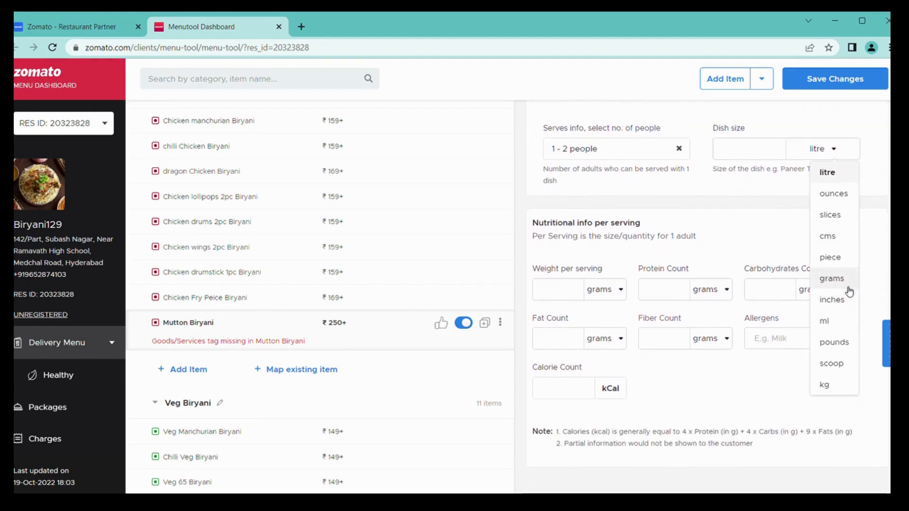
left_click(848, 287)
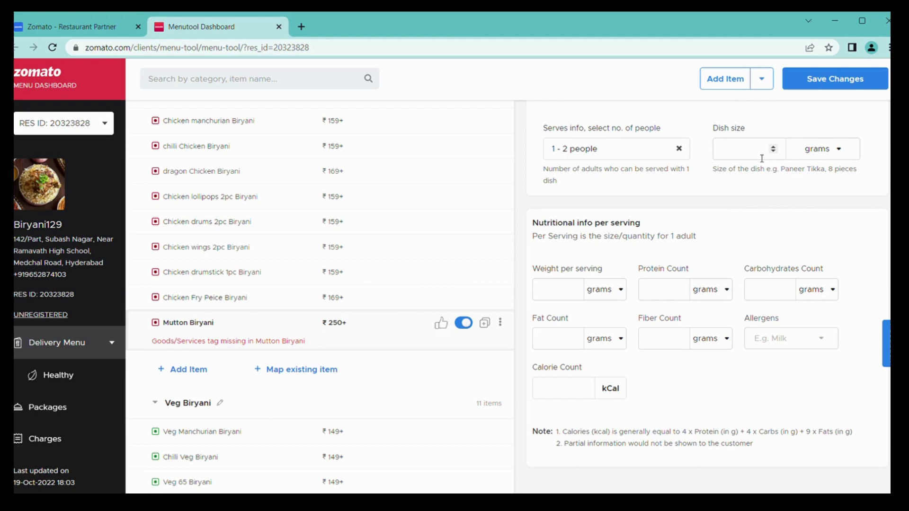
scroll(741, 213, "down", 2)
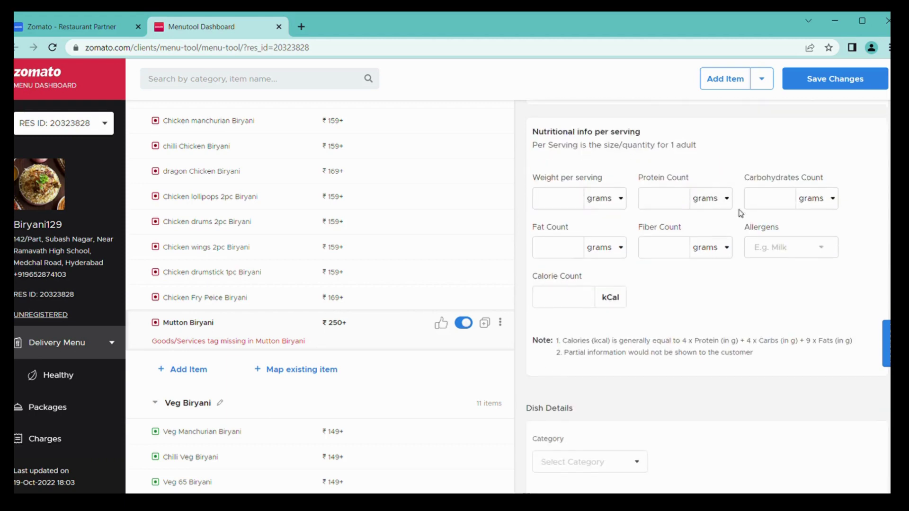
scroll(739, 212, "down", 1)
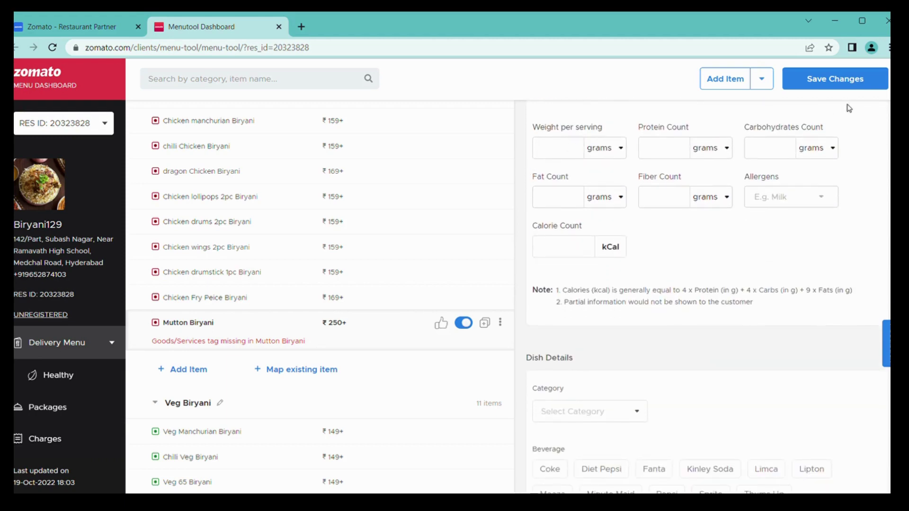
scroll(646, 248, "down", 1)
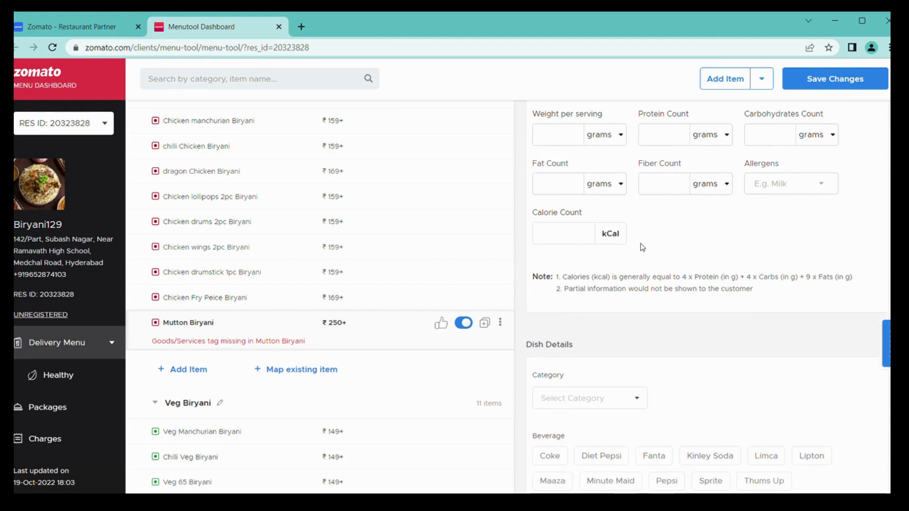
scroll(643, 247, "down", 2)
Step: Choose Biryani as the dish category and add the Medium Spicy tag
left_click(616, 226)
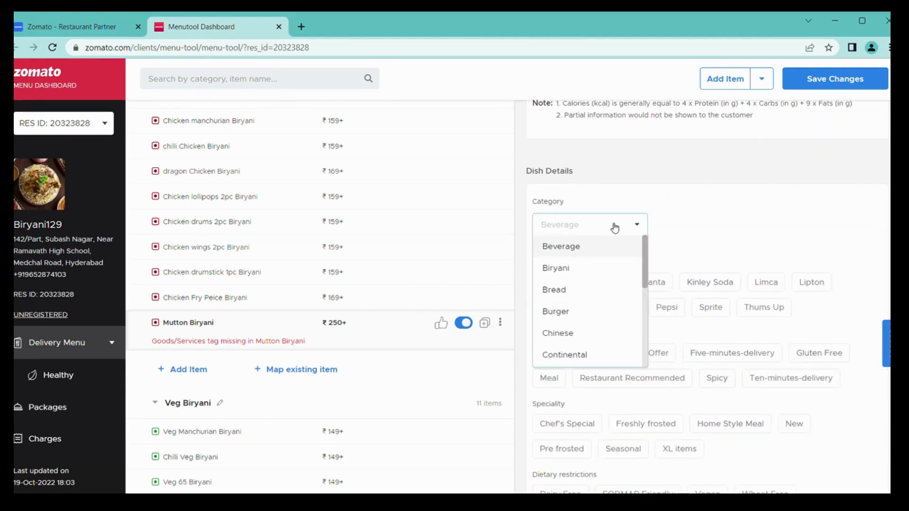
left_click(600, 266)
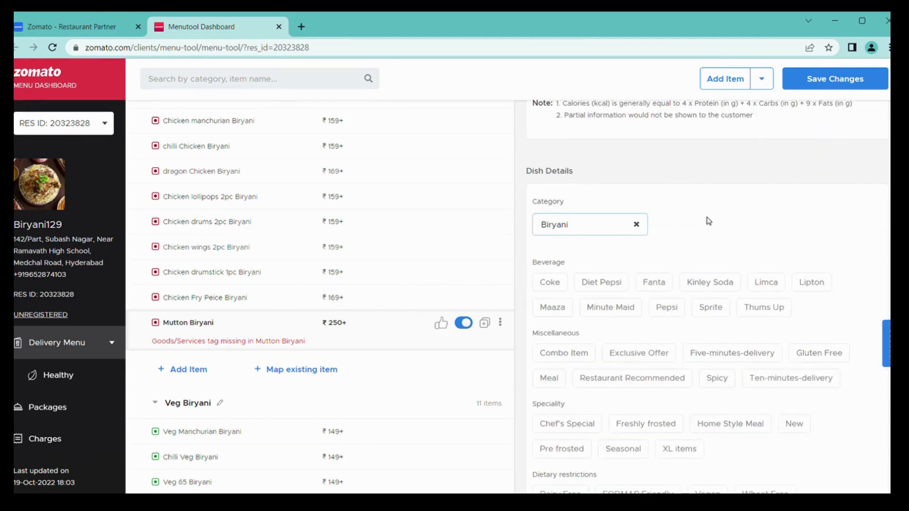
scroll(708, 220, "down", 1)
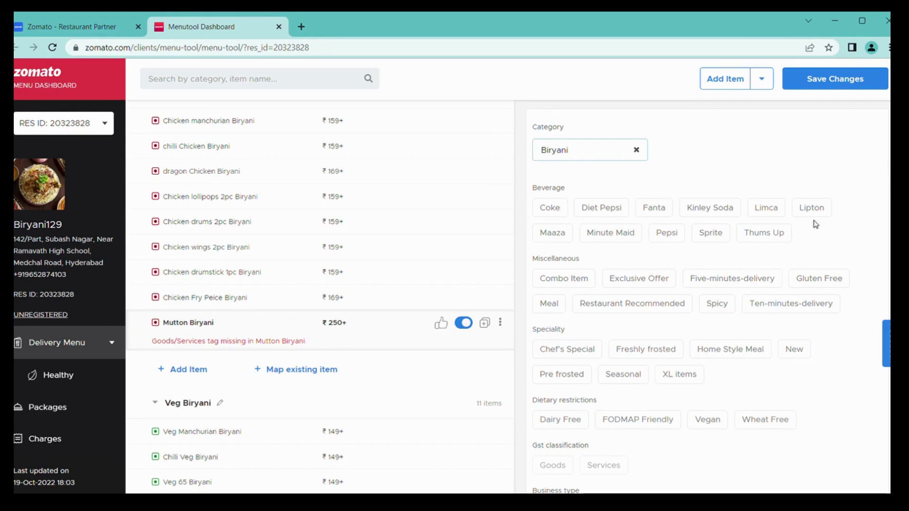
scroll(565, 290, "down", 1)
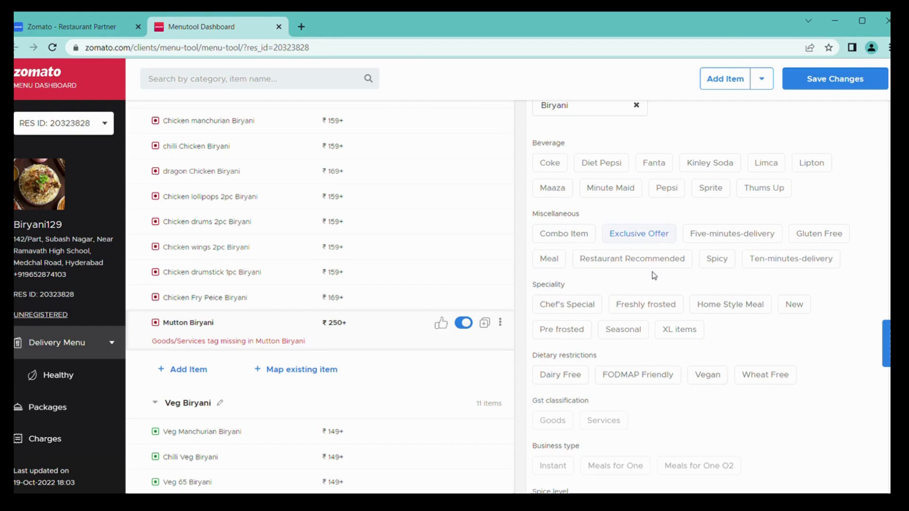
scroll(657, 272, "down", 1)
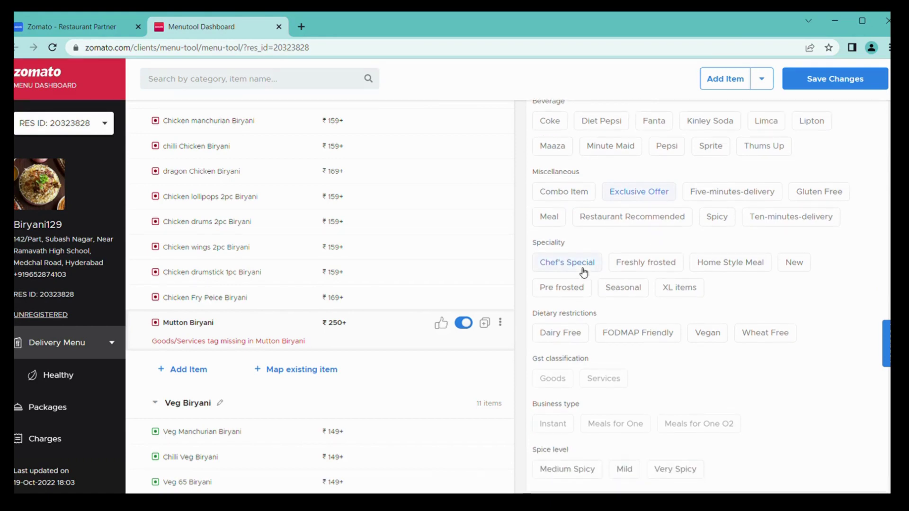
scroll(584, 273, "down", 2)
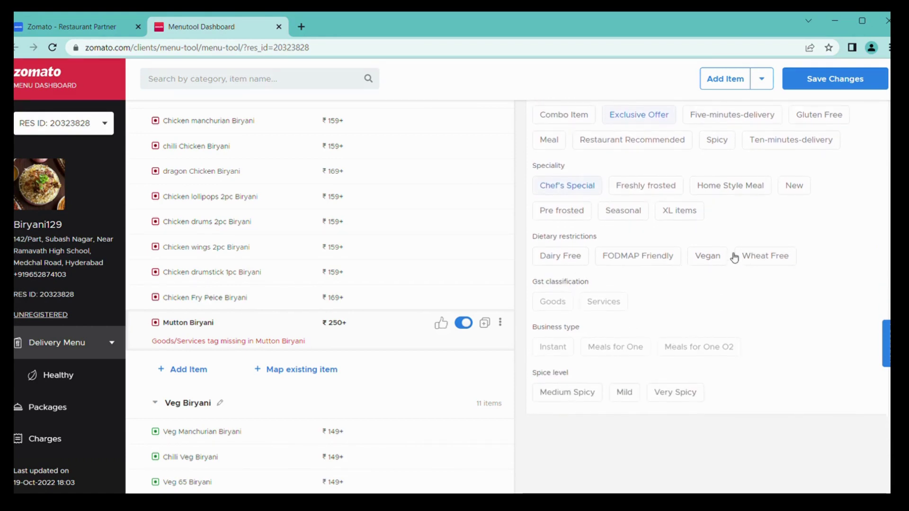
scroll(652, 290, "down", 1)
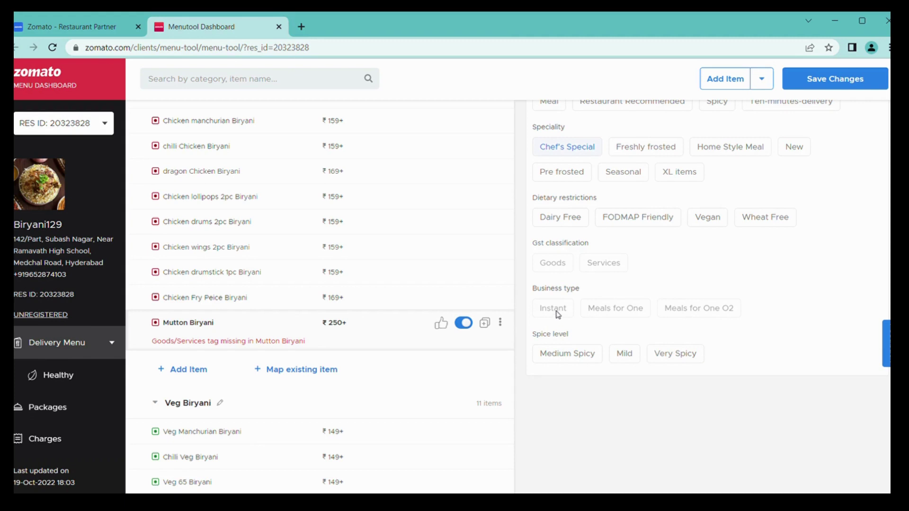
left_click(577, 357)
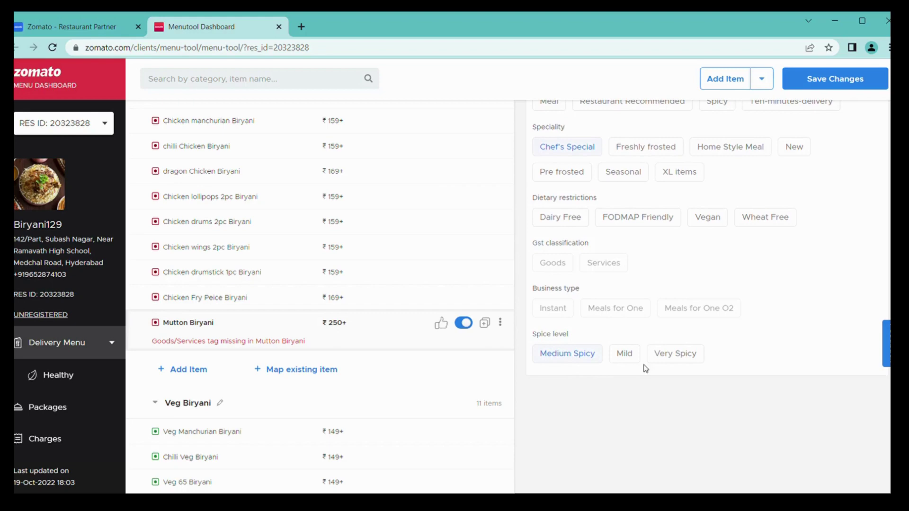
scroll(645, 367, "down", 10)
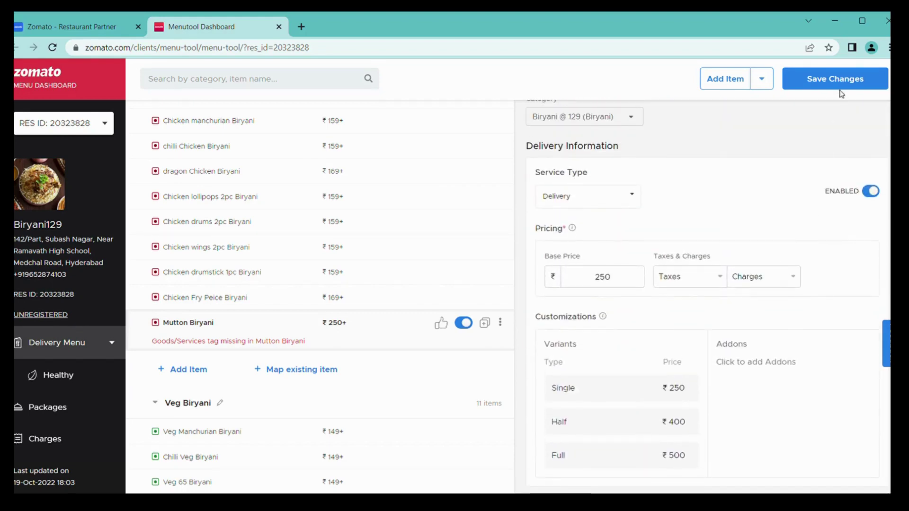
Step: Save the Mutton Biryani edits, confirming responsibility in the Important Note dialog
left_click(837, 85)
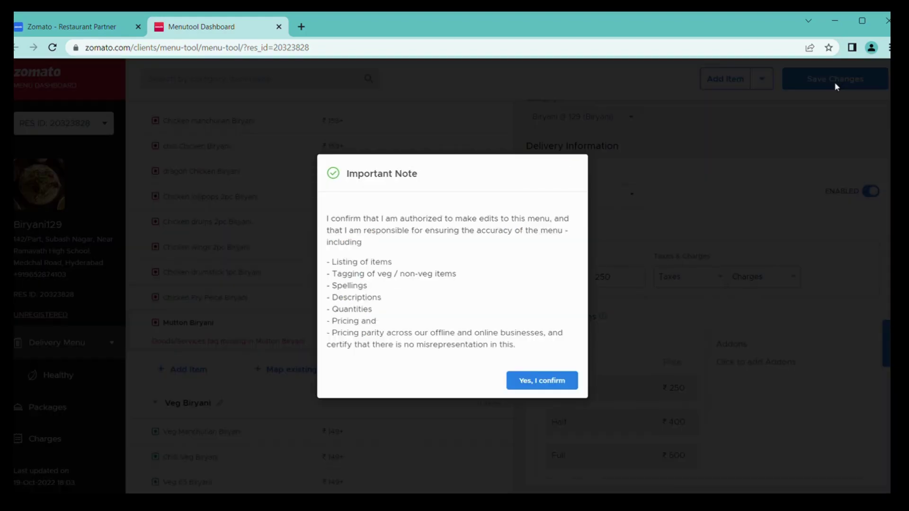
left_click(523, 381)
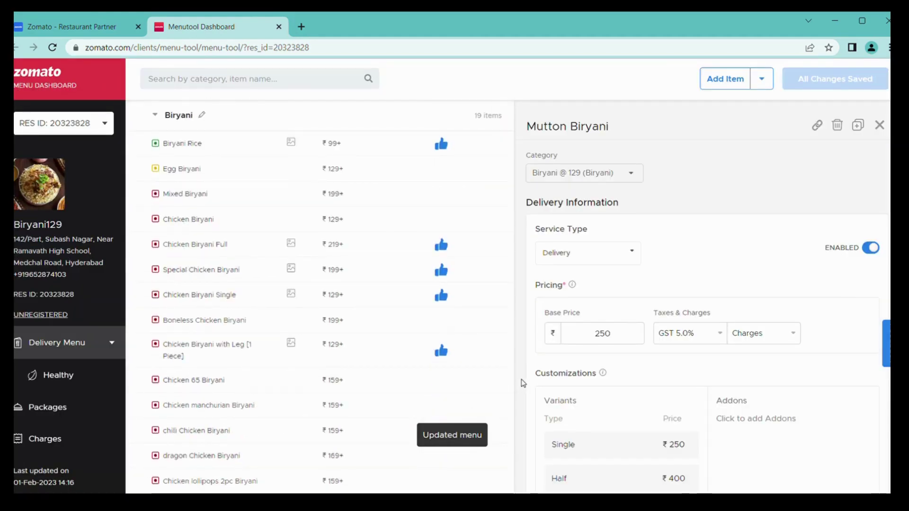
scroll(680, 316, "down", 10)
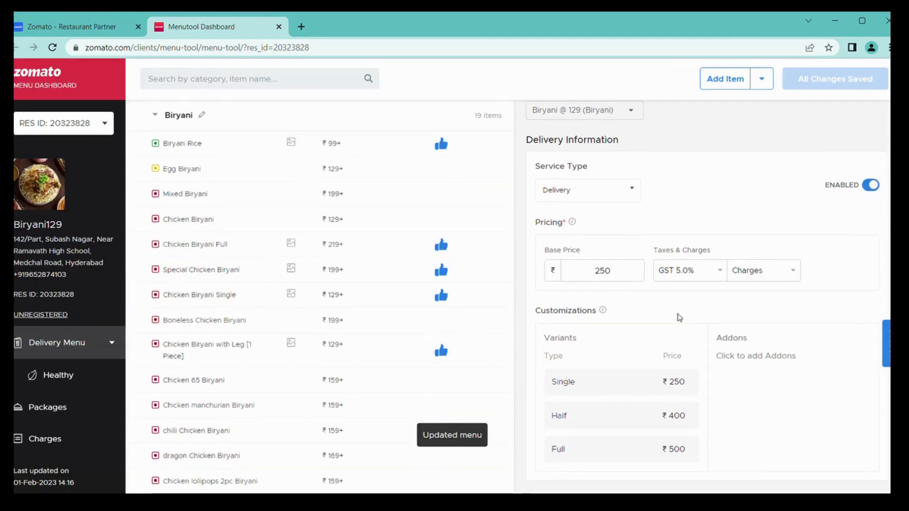
scroll(681, 316, "down", 12)
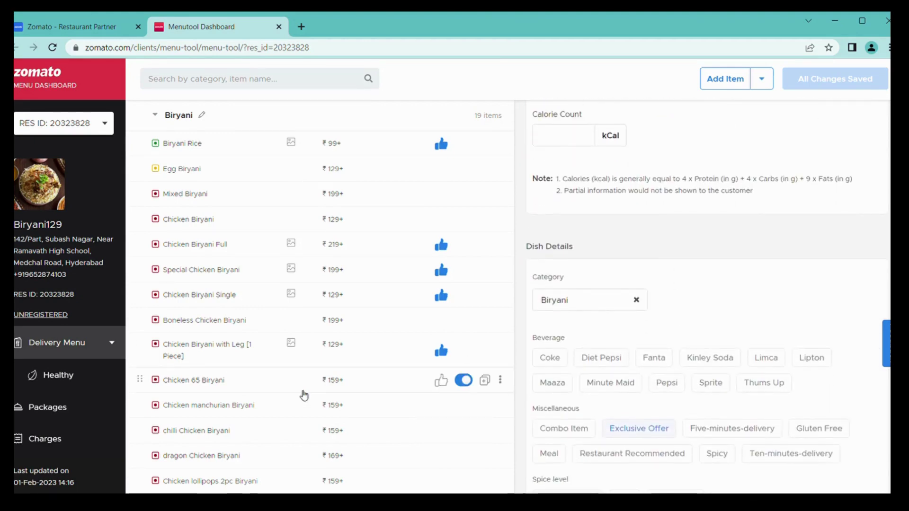
scroll(304, 396, "down", 3)
scroll(304, 395, "down", 4)
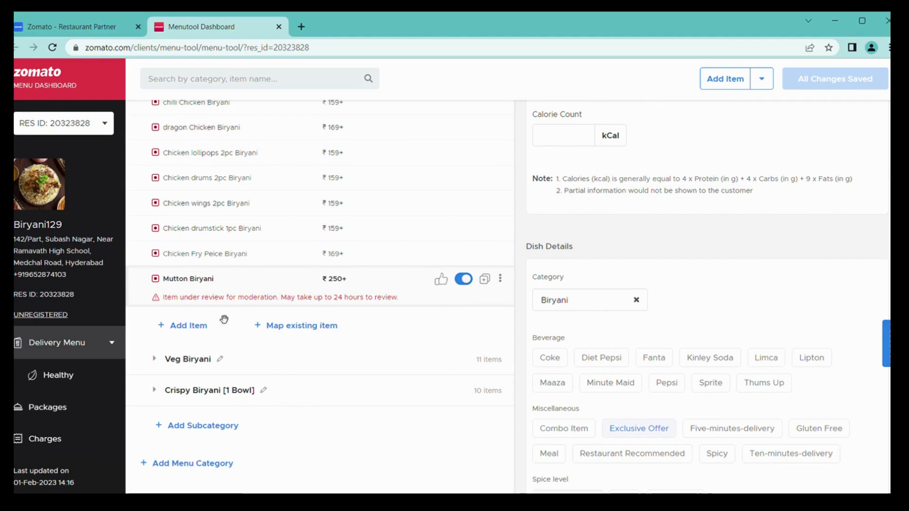
scroll(375, 340, "down", 1)
scroll(376, 340, "up", 12)
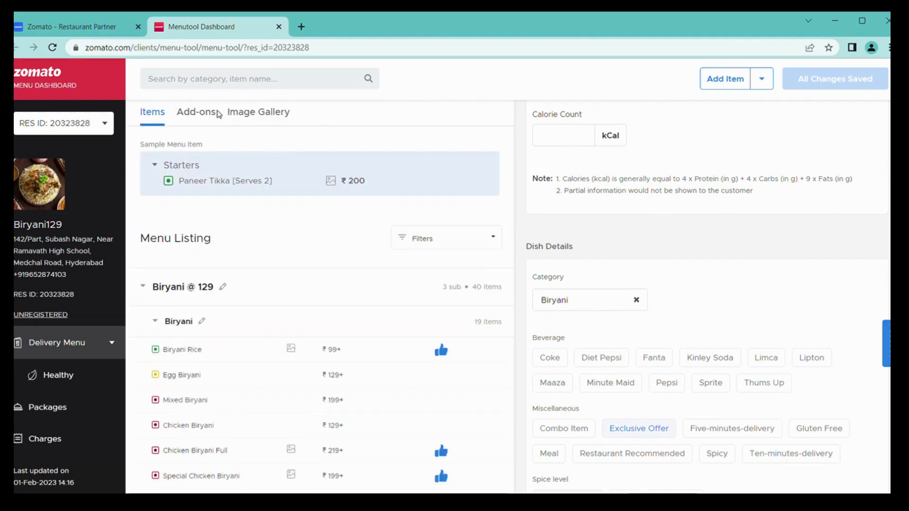
Step: Create a new add-on group named 'dips'
left_click(205, 113)
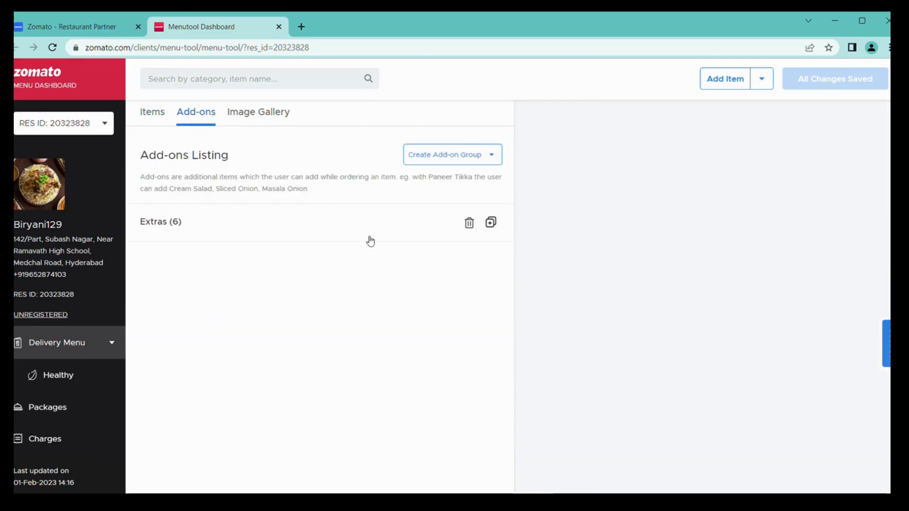
left_click(456, 164)
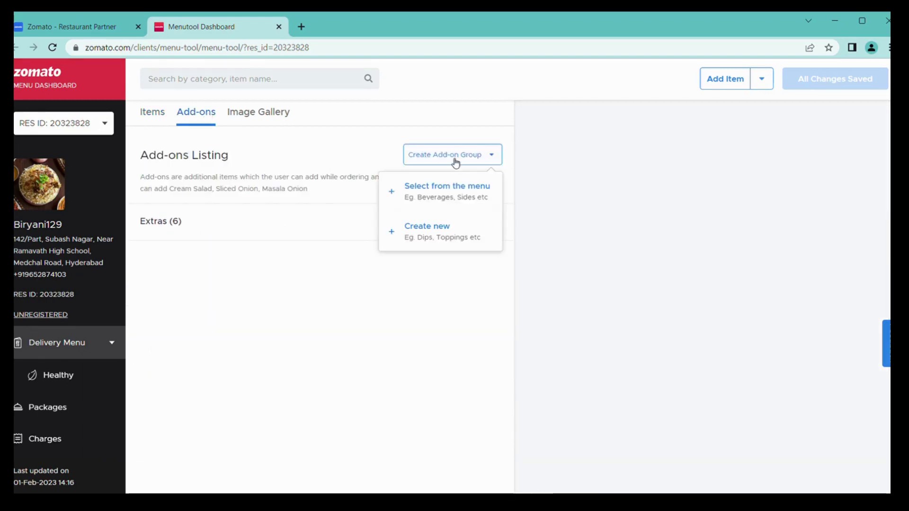
left_click(434, 226)
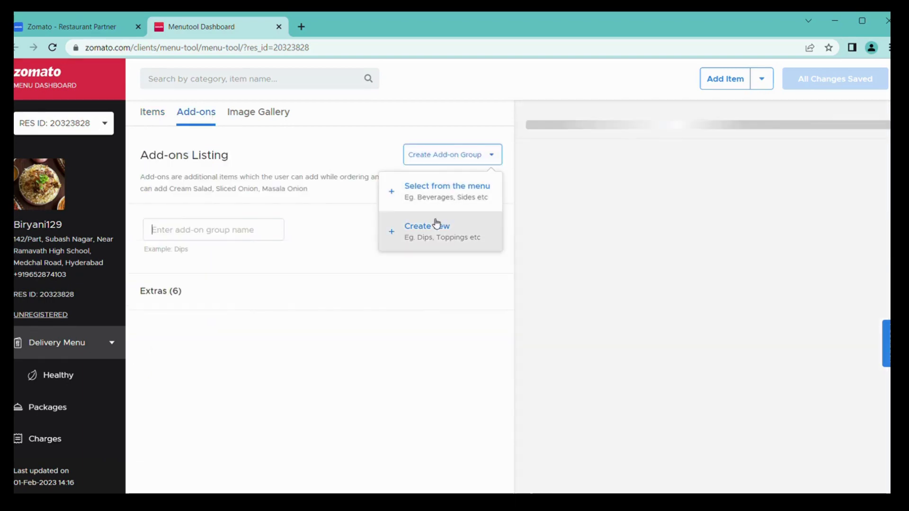
left_click(201, 238)
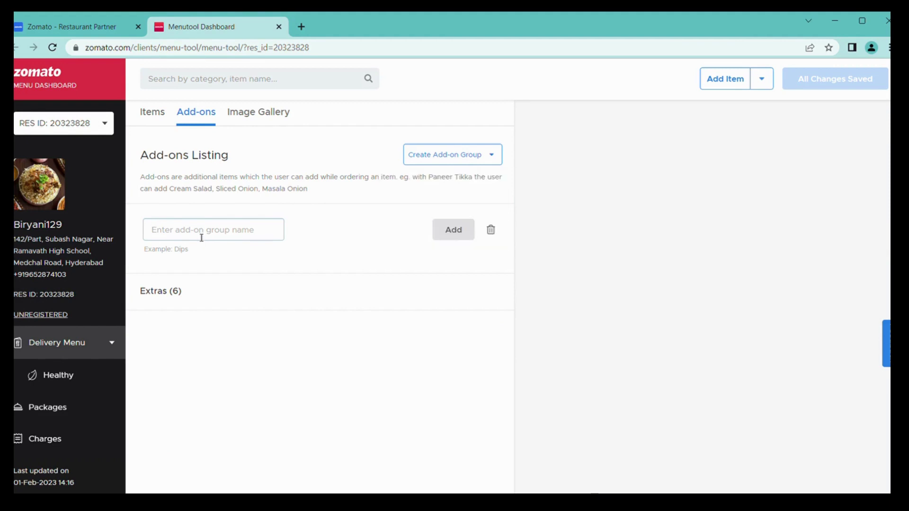
type("d")
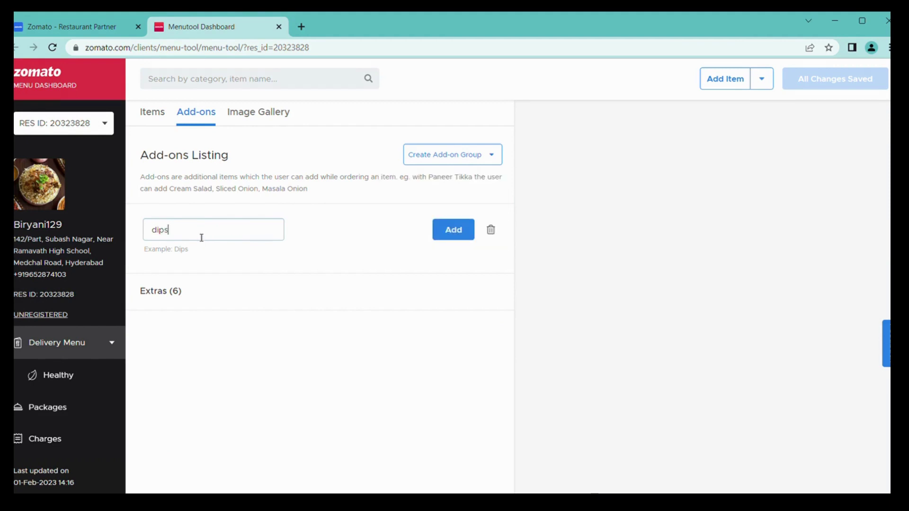
type("ips")
left_click(454, 228)
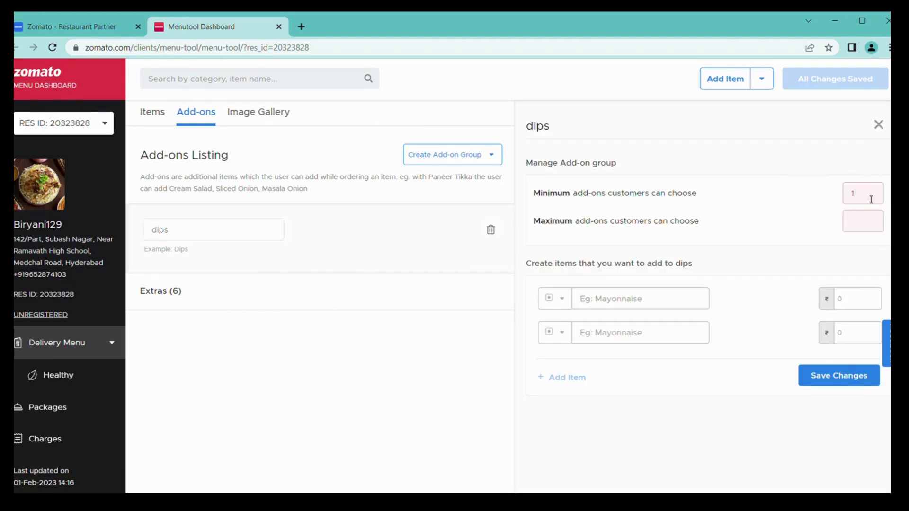
Step: Allow up to 5 dips choices and add a Veg Ketchup Sachet item at ₹10
left_click(868, 230)
type("5")
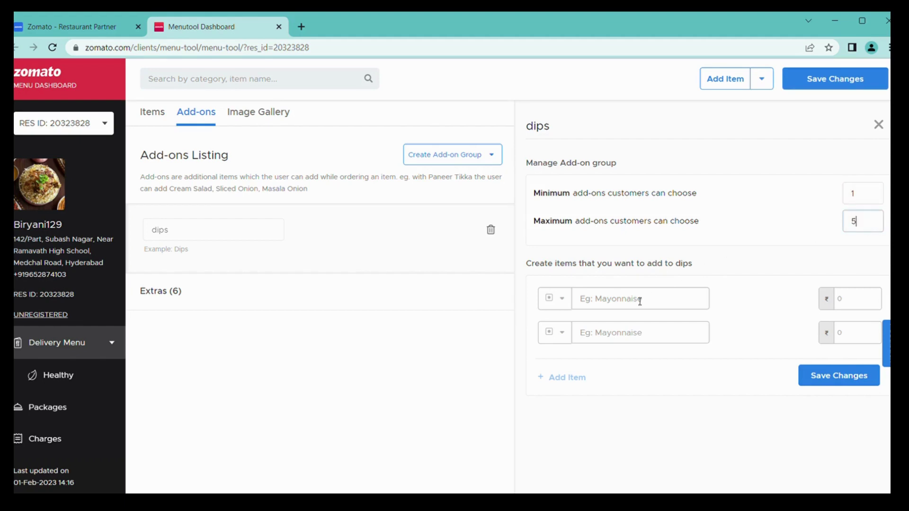
left_click(640, 300)
type("ket")
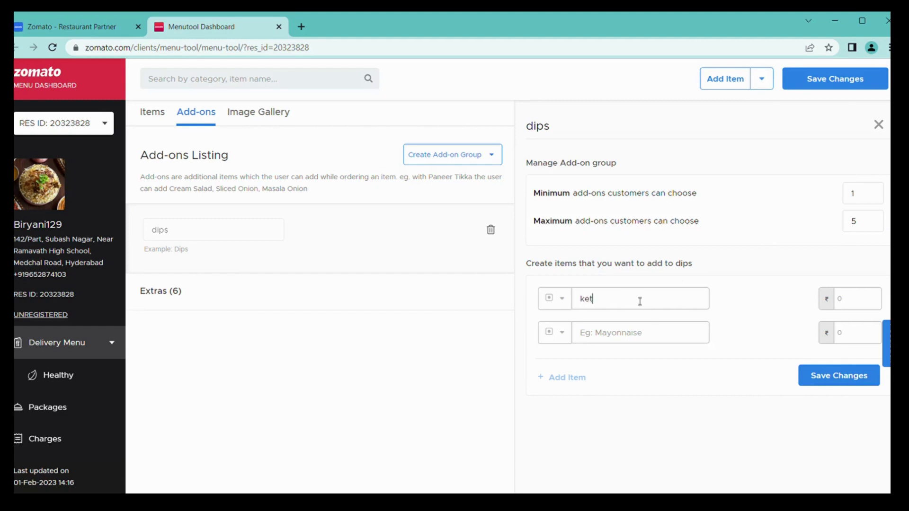
type("chup")
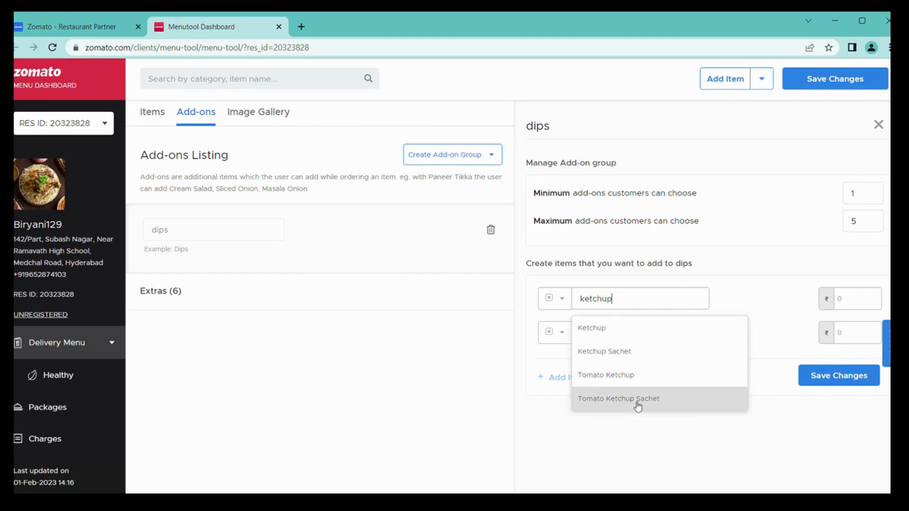
left_click(645, 354)
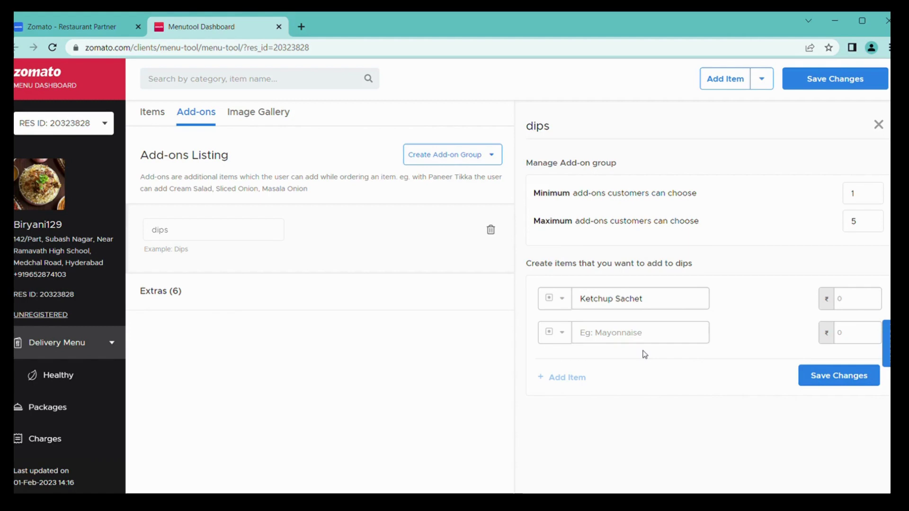
left_click(561, 303)
left_click(577, 332)
left_click(848, 377)
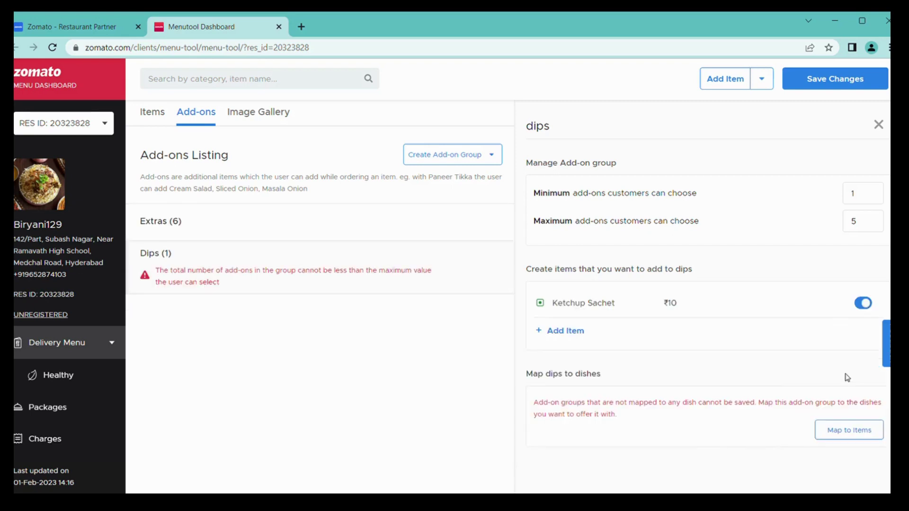
Step: Map dips to all Biryani and Crispy Biryani [1 Bowl] sub-category dishes
left_click(848, 433)
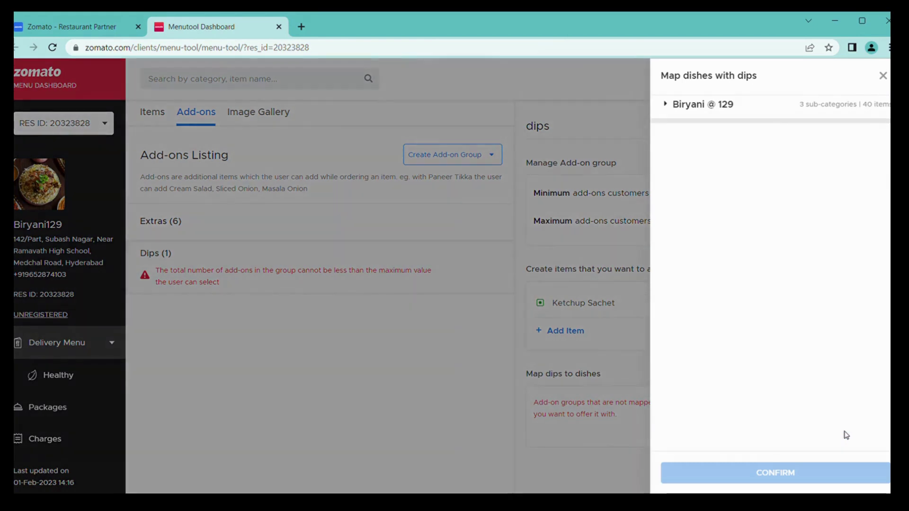
left_click(761, 106)
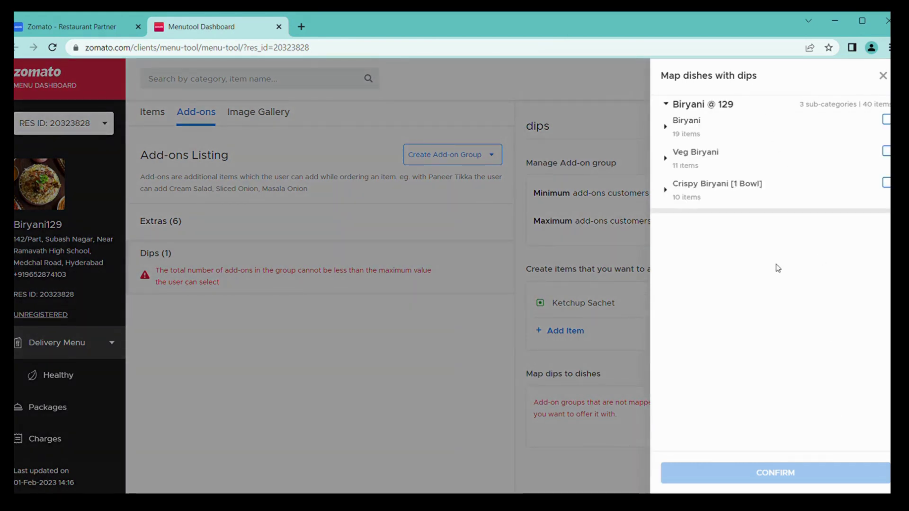
left_click(757, 185)
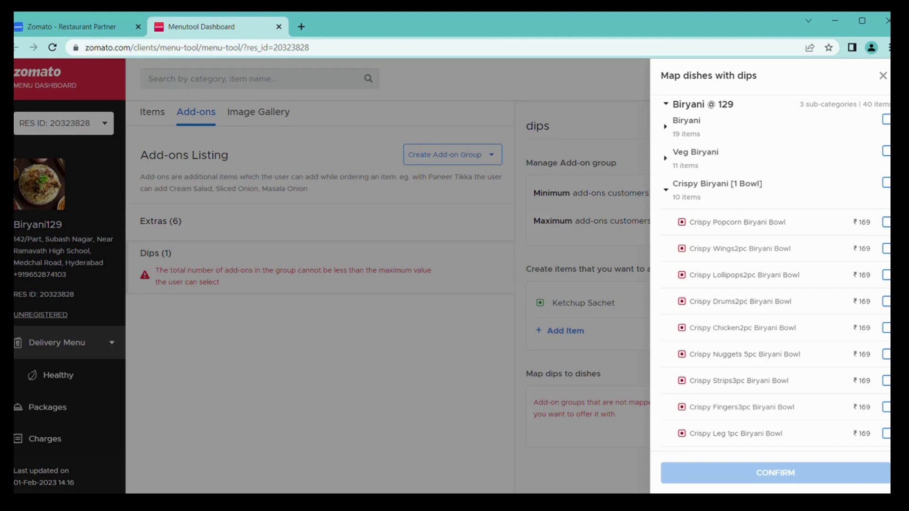
left_click(887, 223)
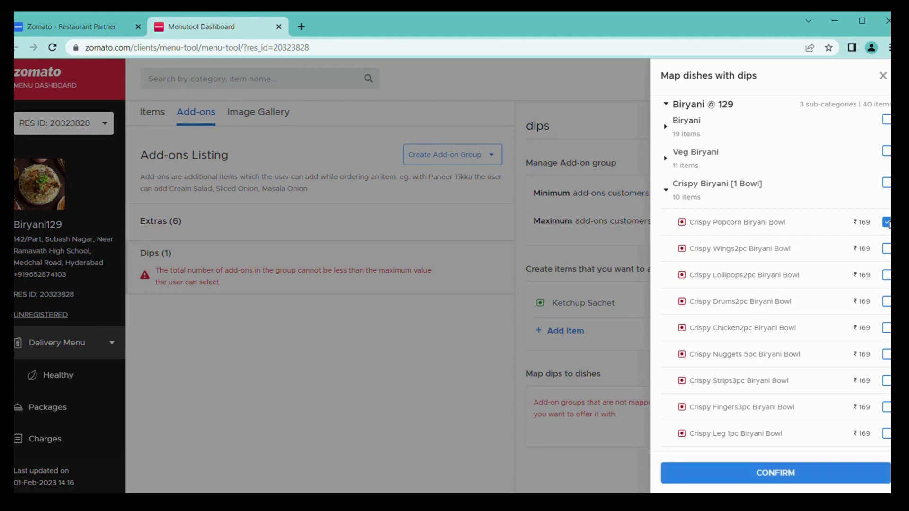
left_click(887, 186)
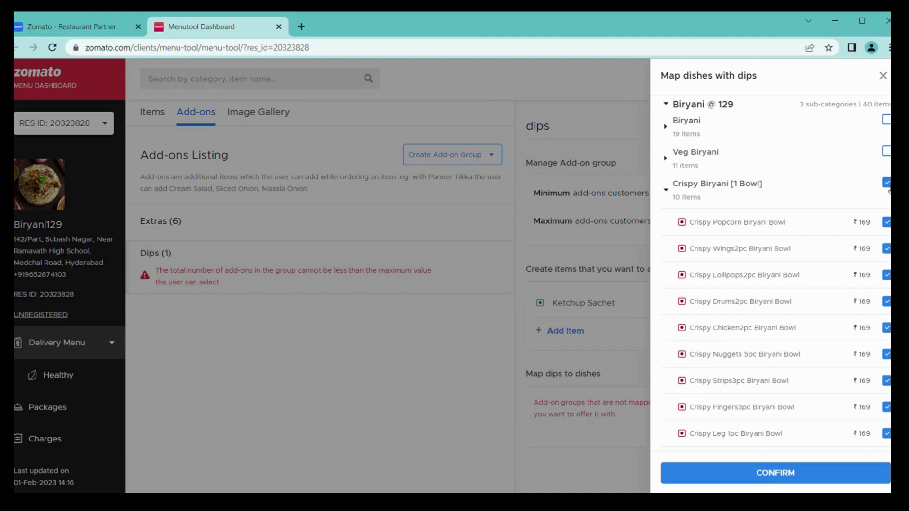
left_click(885, 142)
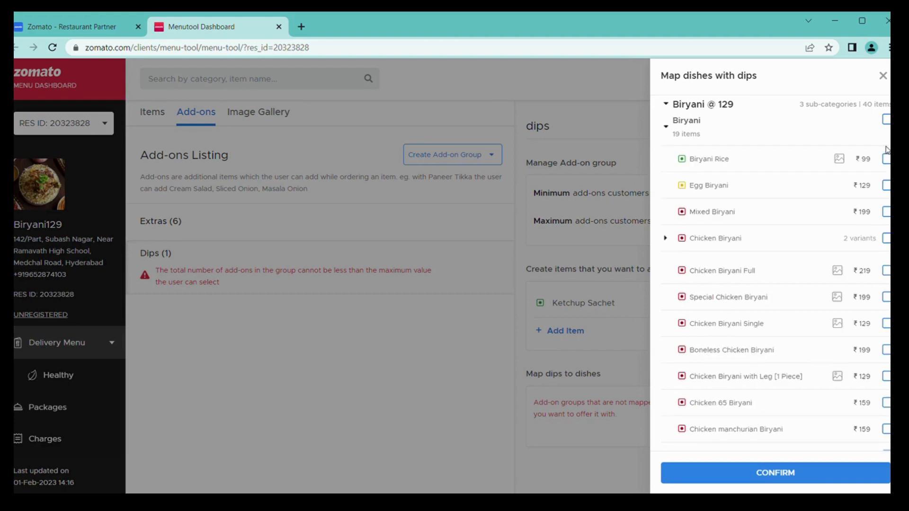
left_click(886, 120)
scroll(779, 328, "down", 6)
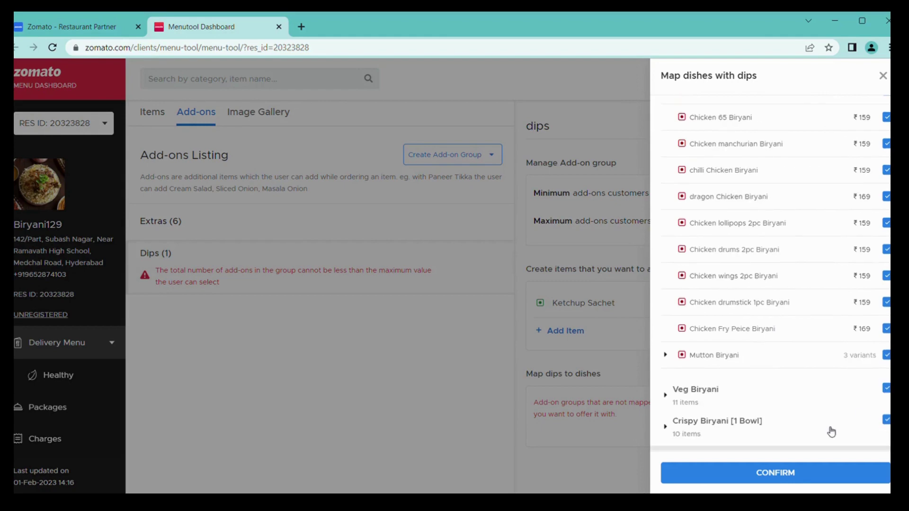
left_click(817, 473)
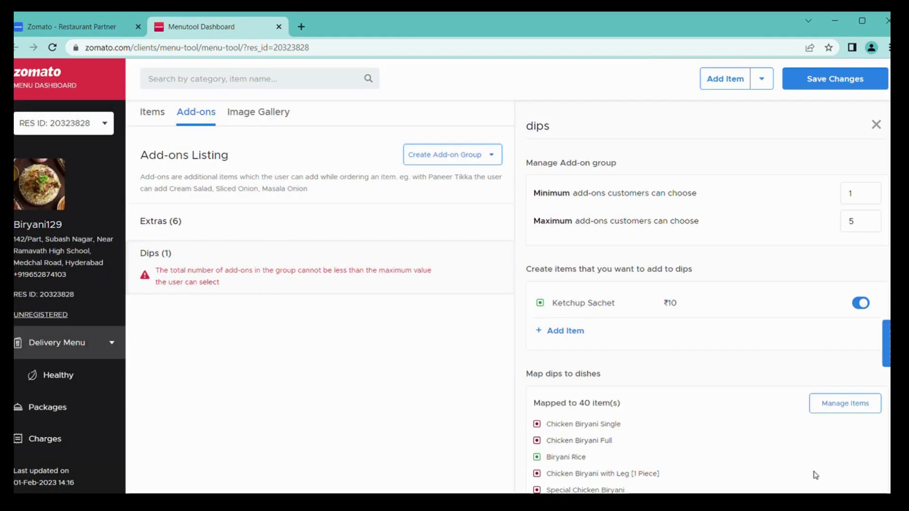
Step: Save the menu changes with the new dips mapping
scroll(742, 446, "down", 5)
scroll(744, 448, "down", 3)
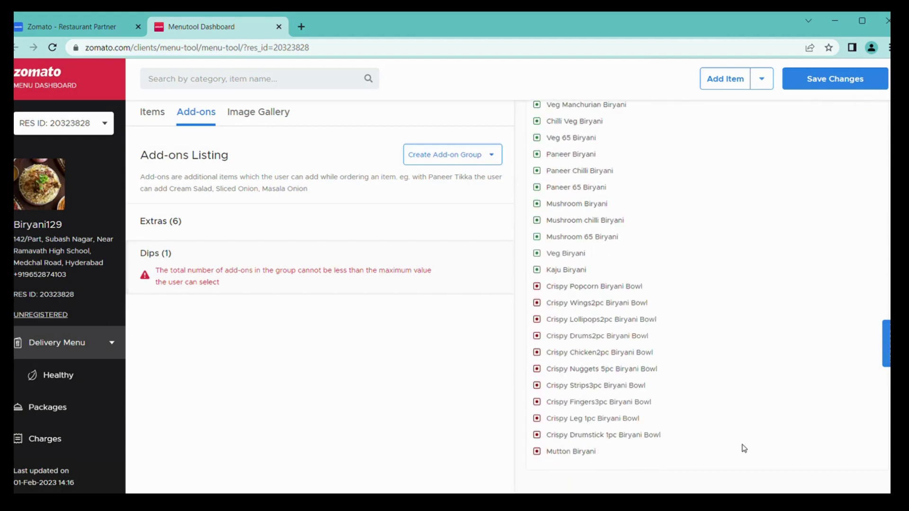
scroll(744, 449, "up", 12)
scroll(744, 448, "up", 1)
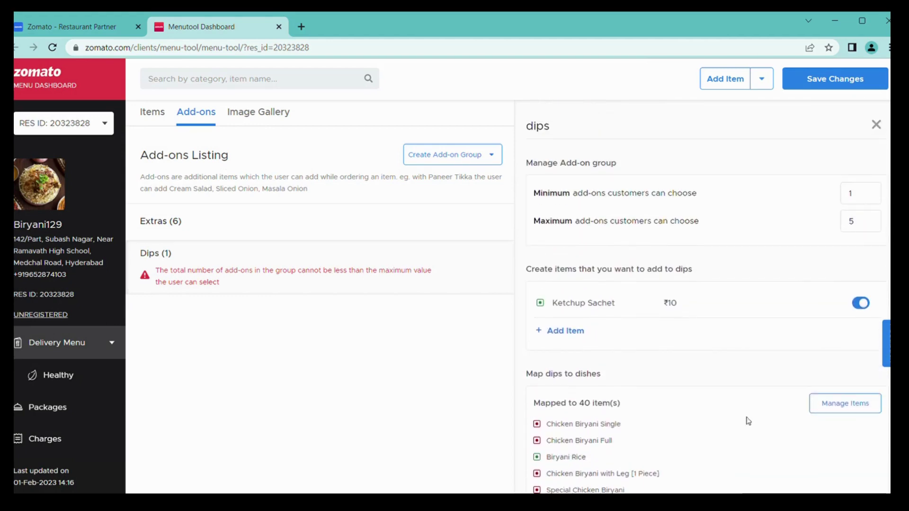
left_click(841, 88)
Step: Confirm saving the updated menu in the Important Note dialog
left_click(557, 381)
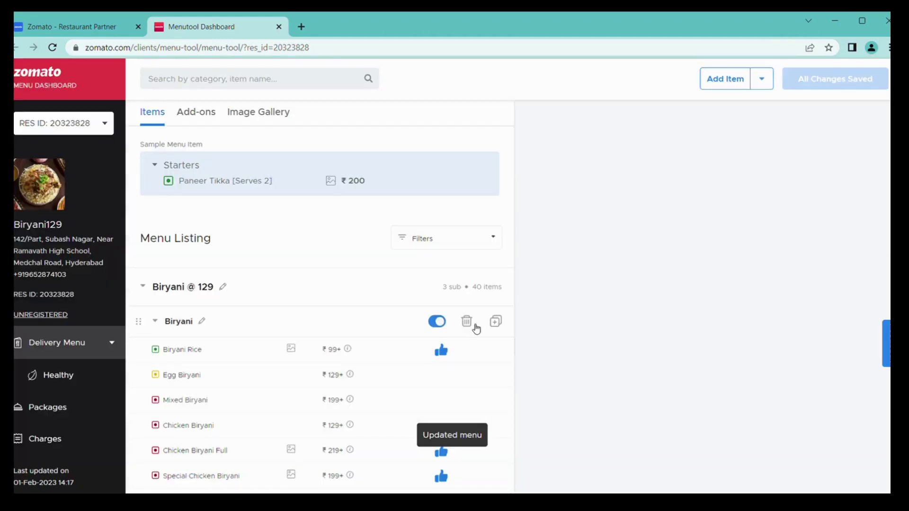
scroll(476, 327, "down", 20)
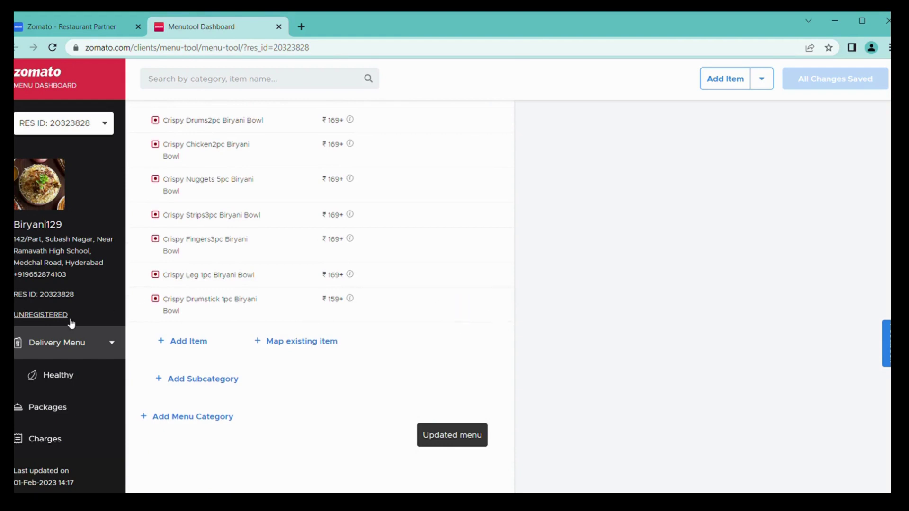
scroll(71, 321, "down", 1)
Step: Browse the Packages page and its Add-ons, then the Charges and Help pages
left_click(66, 387)
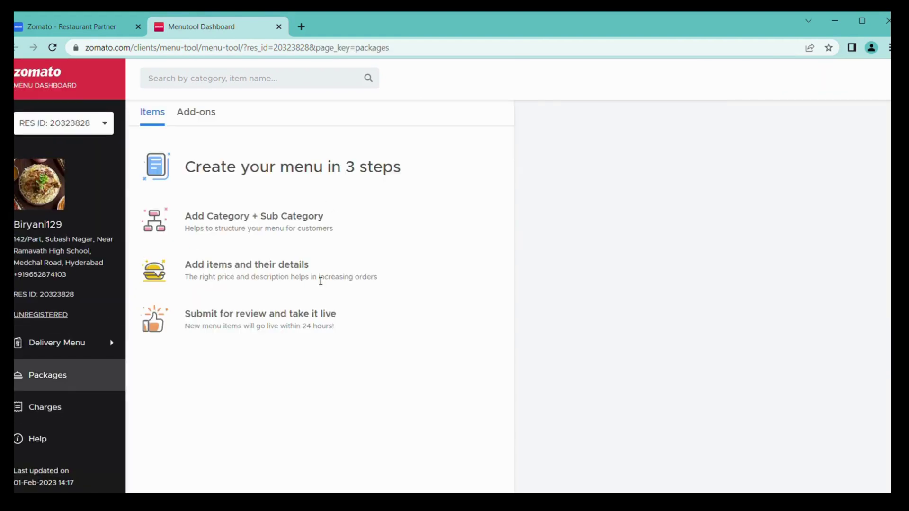
left_click(197, 112)
scroll(379, 256, "down", 1)
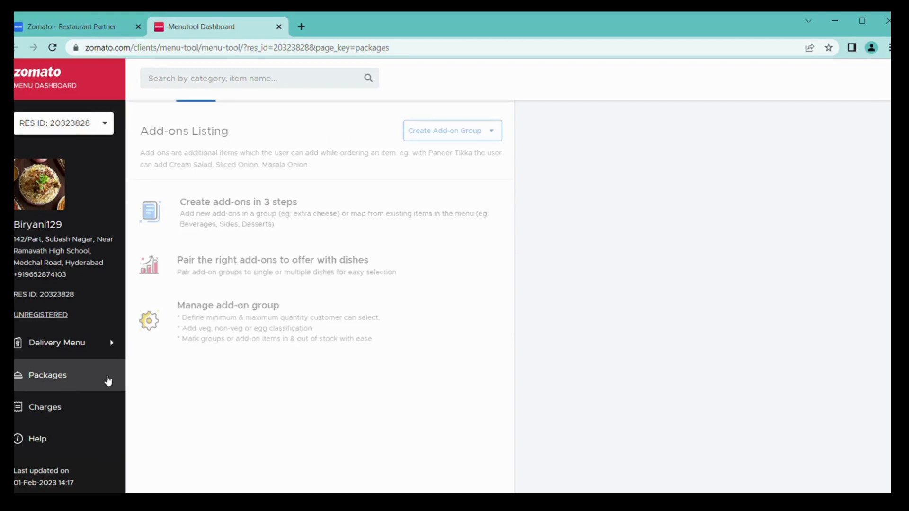
left_click(61, 419)
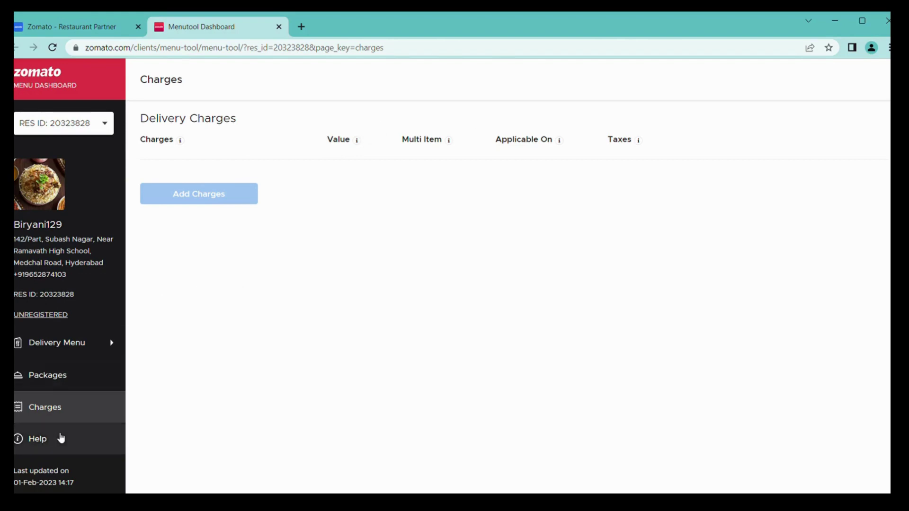
left_click(59, 437)
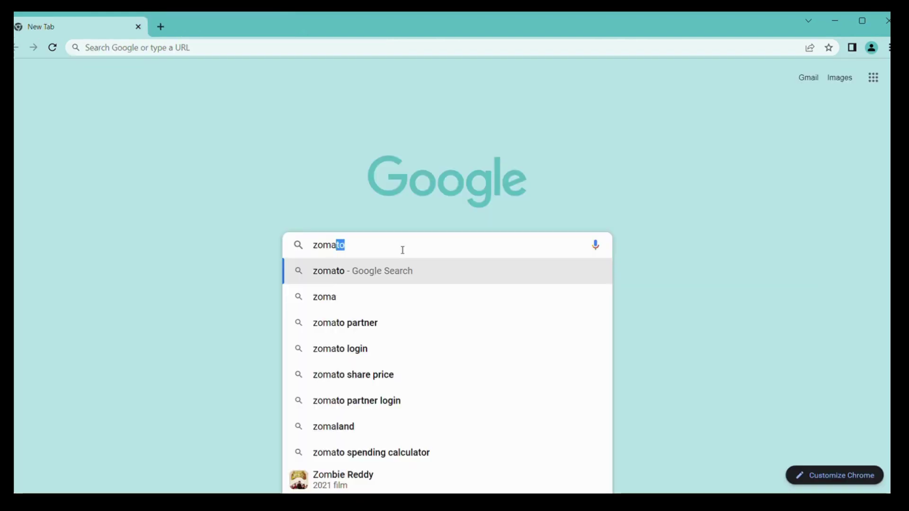
Step: Search Google for 'zomato partner' in a new tab
type("t")
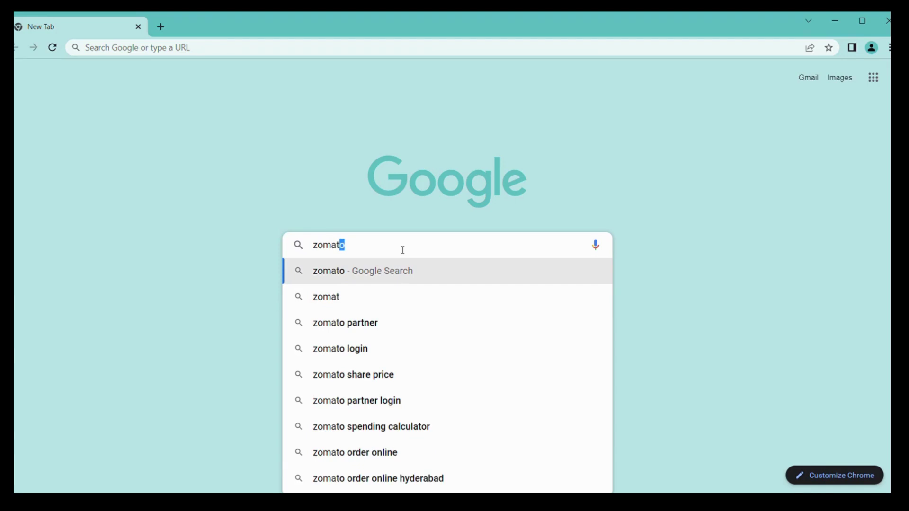
left_click(400, 316)
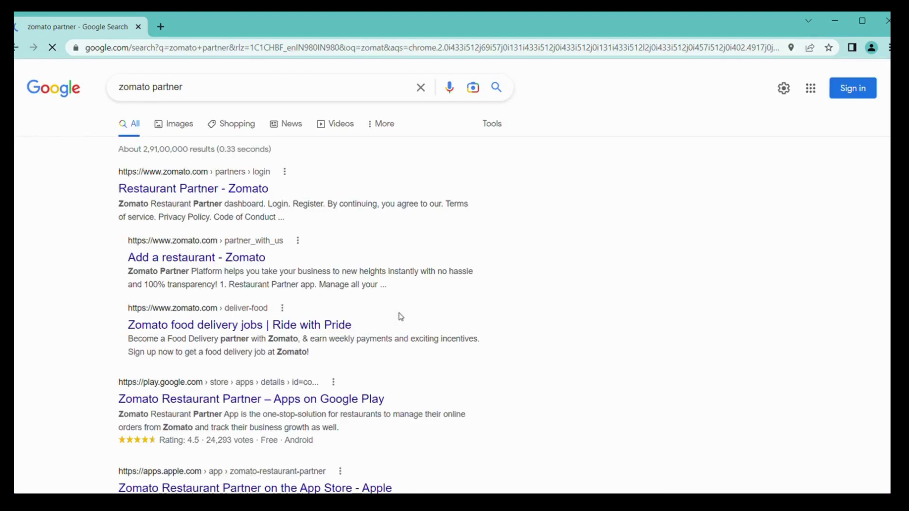
scroll(401, 317, "down", 1)
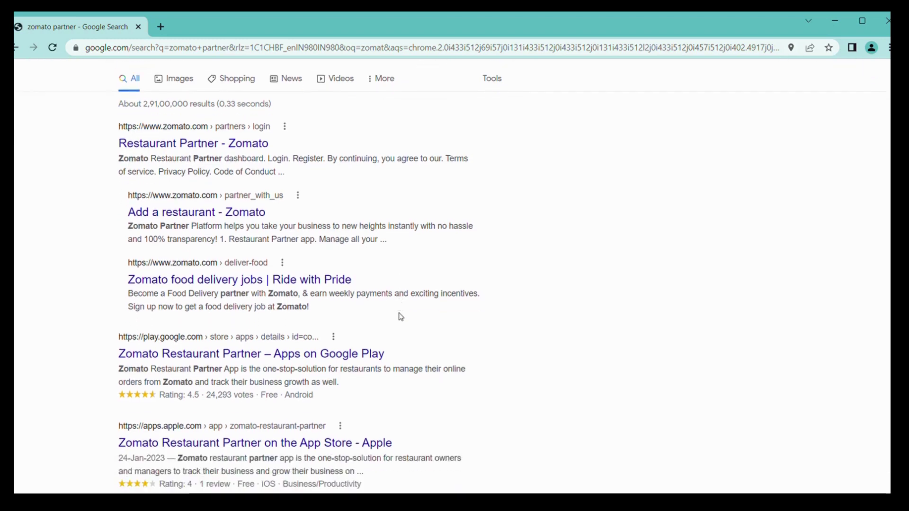